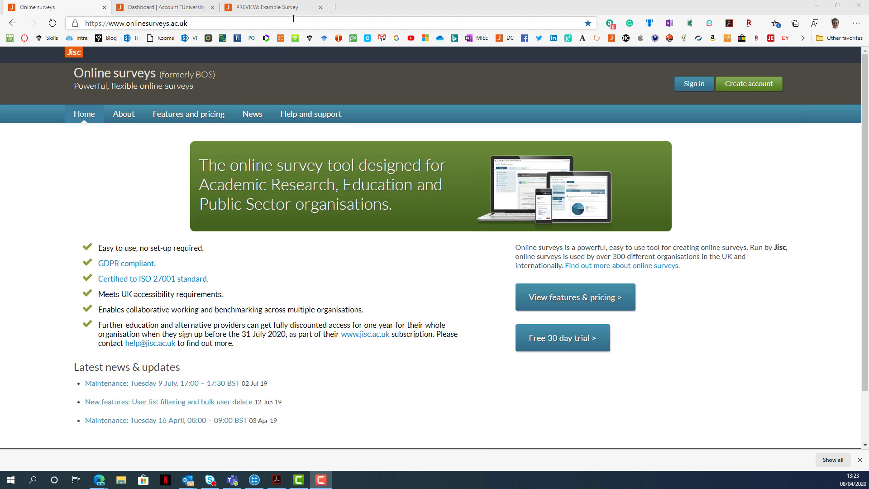
Open the Example Survey preview and try to continue past Page 1 without giving consent.
click(295, 10)
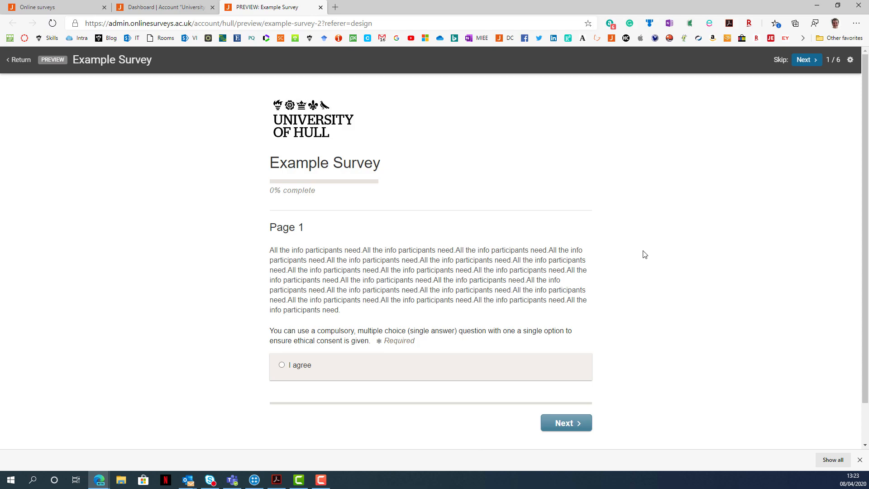
click(584, 427)
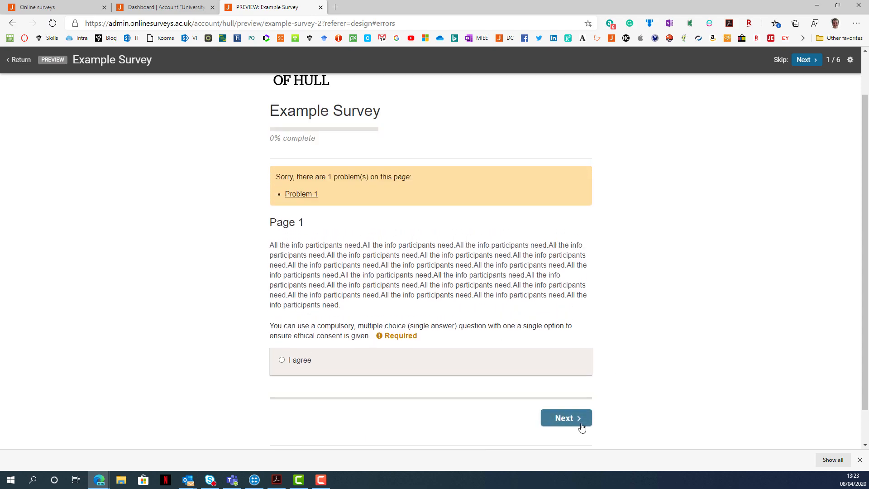
scroll(583, 428, down, 1)
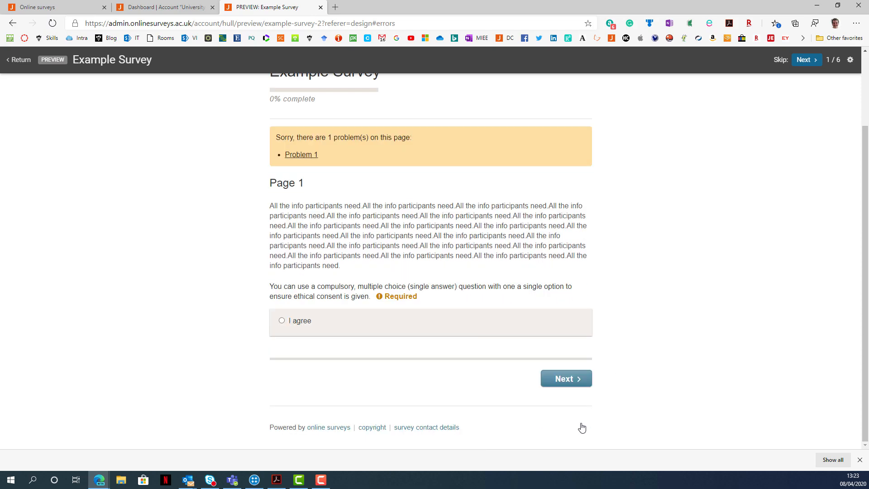
Answer the consent question with "I agree" and continue to the Standard questions page.
click(309, 324)
scroll(330, 329, up, 3)
scroll(332, 329, down, 2)
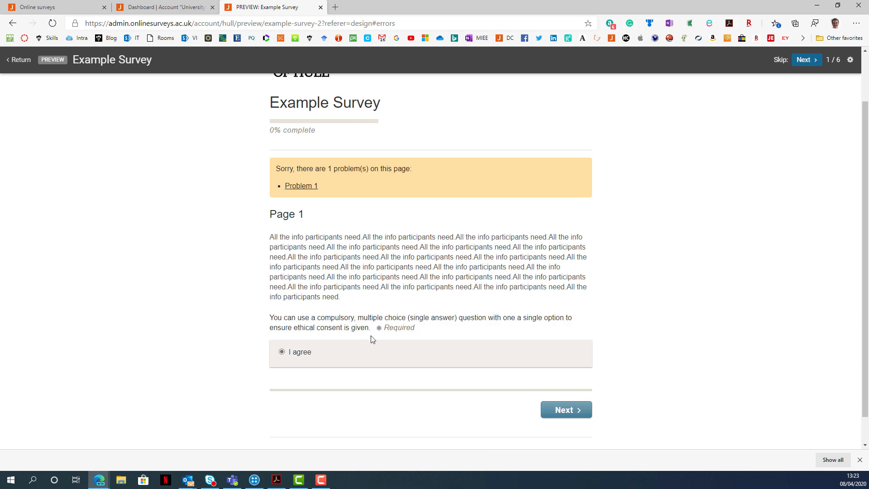
click(555, 414)
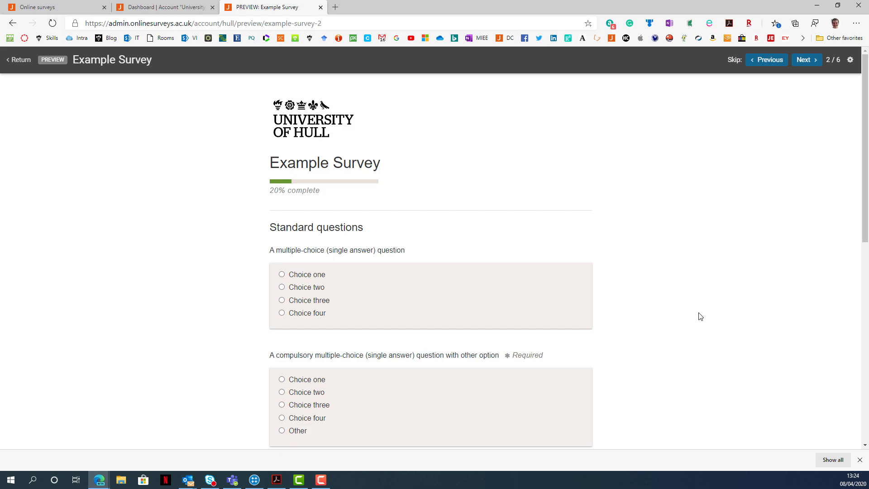
Answer the first multiple-choice (single answer) question with Choice one, trying Choice three in between.
click(316, 277)
click(309, 301)
click(307, 276)
Select Choice one and Choice four in the multiple-answers question, clearing the trial selections of Choice two and Choice three.
scroll(440, 283, down, 5)
click(306, 257)
click(312, 282)
click(311, 271)
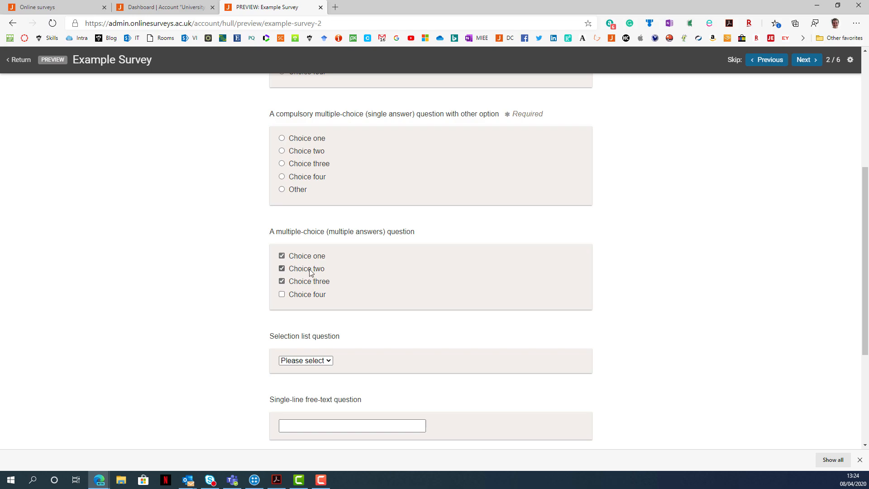
click(313, 295)
click(313, 287)
click(315, 271)
Answer the compulsory single-answer question with the Other option by choosing Choice two.
scroll(488, 276, up, 3)
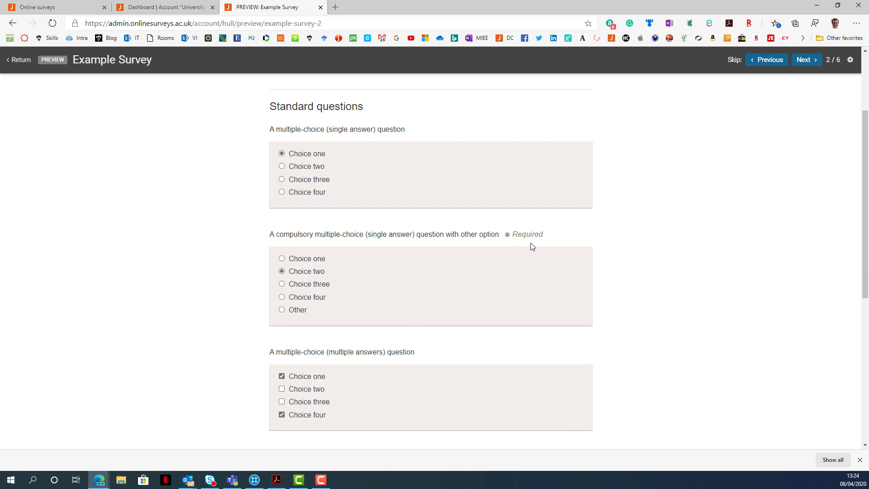
drag(553, 235, 509, 235)
click(306, 274)
Examine the options of the selection list question and the single-line and multi-line free-text boxes.
scroll(422, 317, down, 5)
click(326, 240)
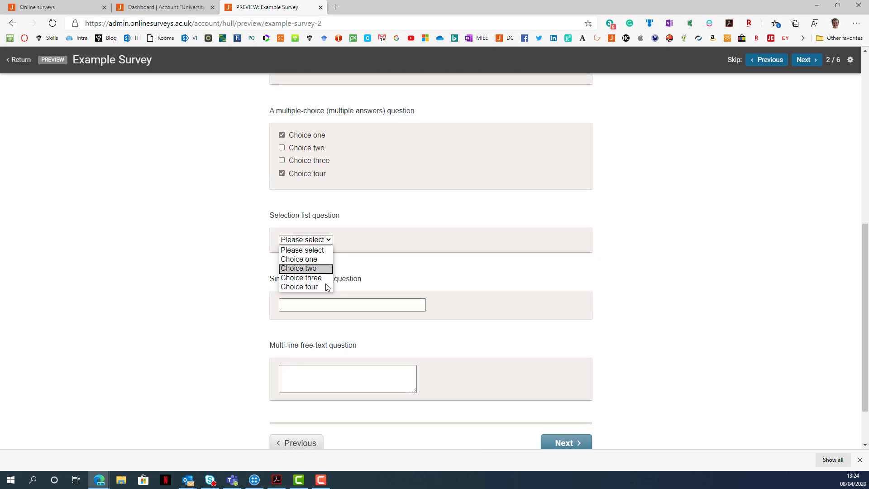
click(355, 305)
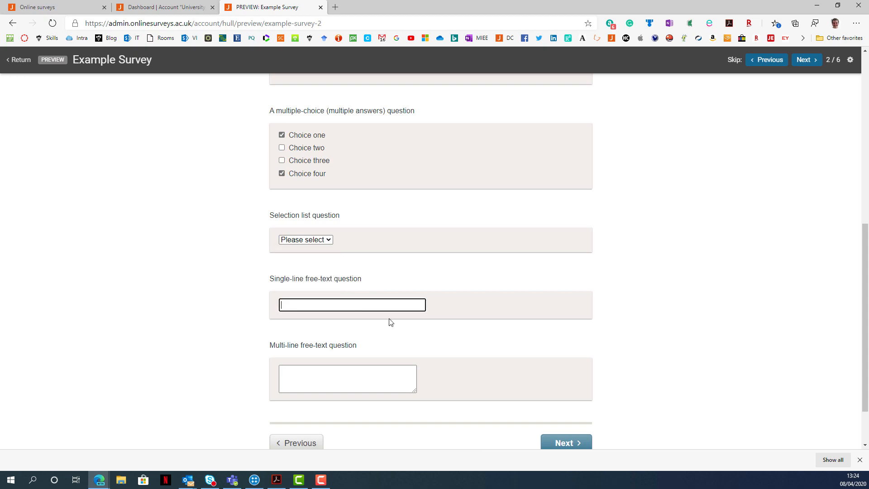
click(393, 375)
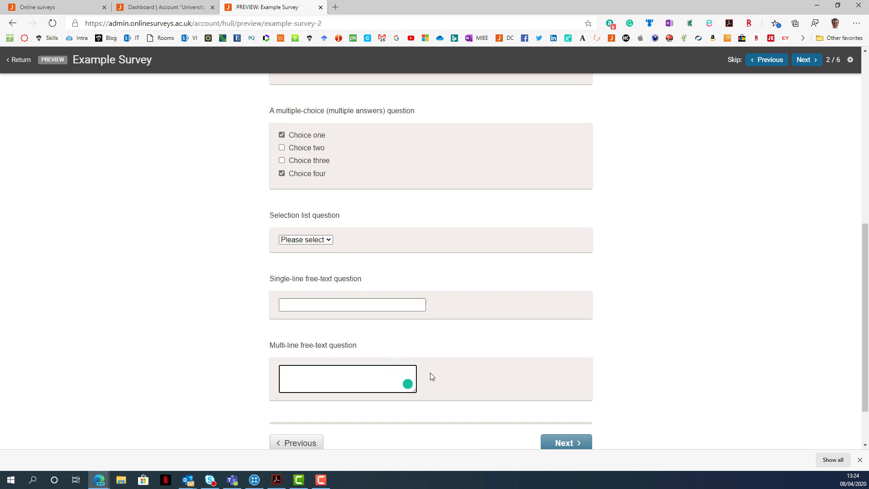
click(466, 379)
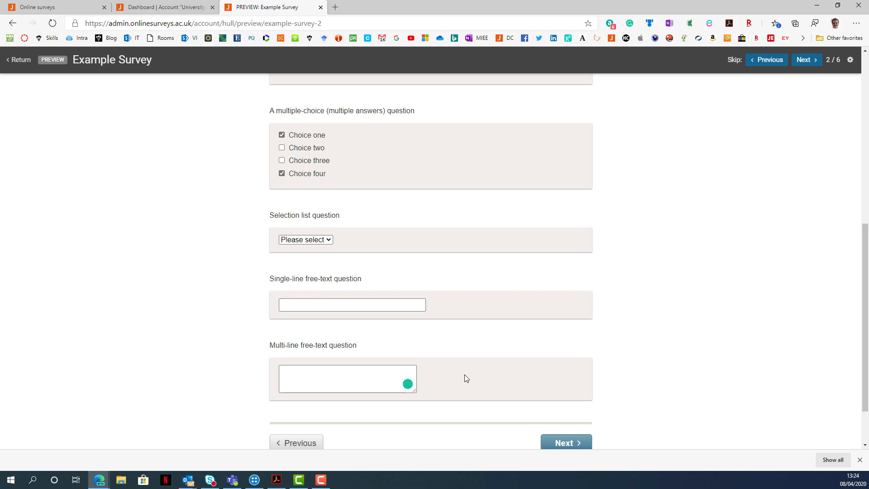
Review the answers on the Standard questions page and continue to the page with logic.
scroll(467, 379, up, 8)
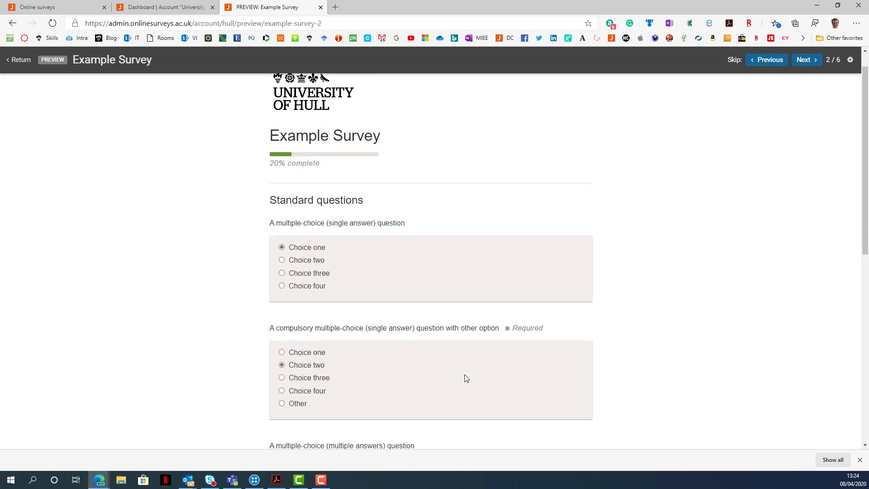
scroll(466, 379, down, 8)
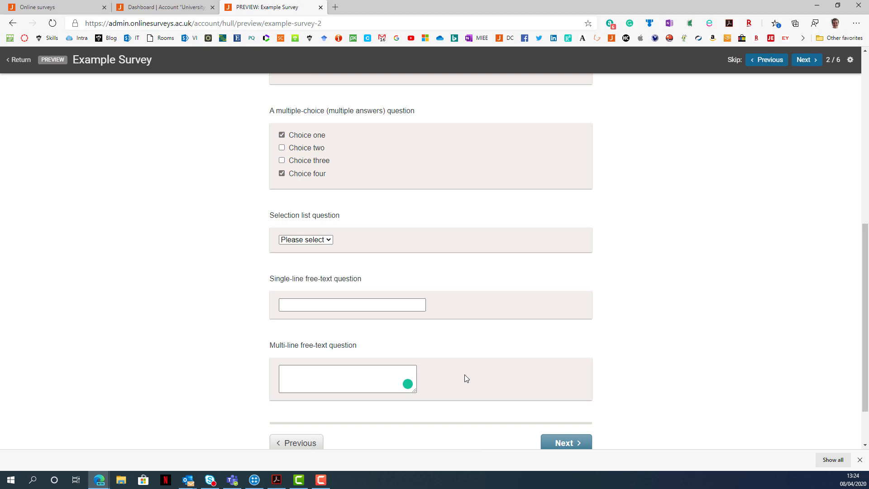
scroll(467, 378, down, 2)
click(552, 391)
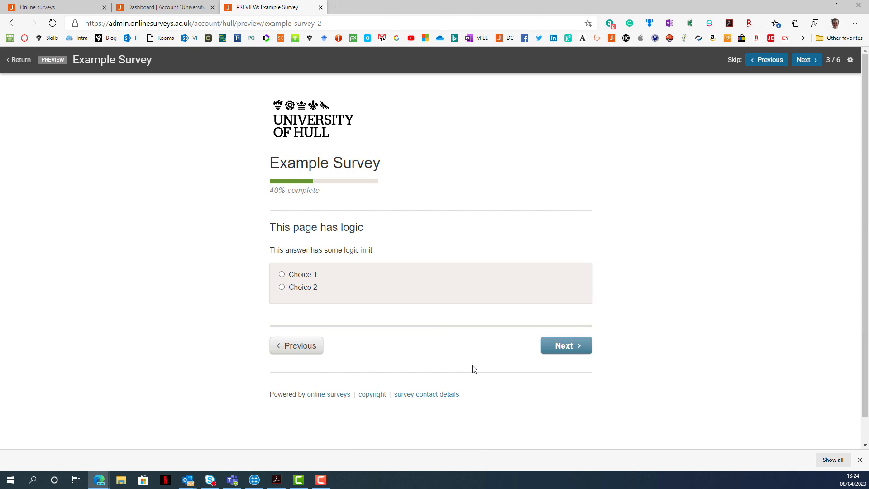
Answer the logic question with Choice 1 and continue to view the Grid questions page.
click(305, 275)
click(555, 346)
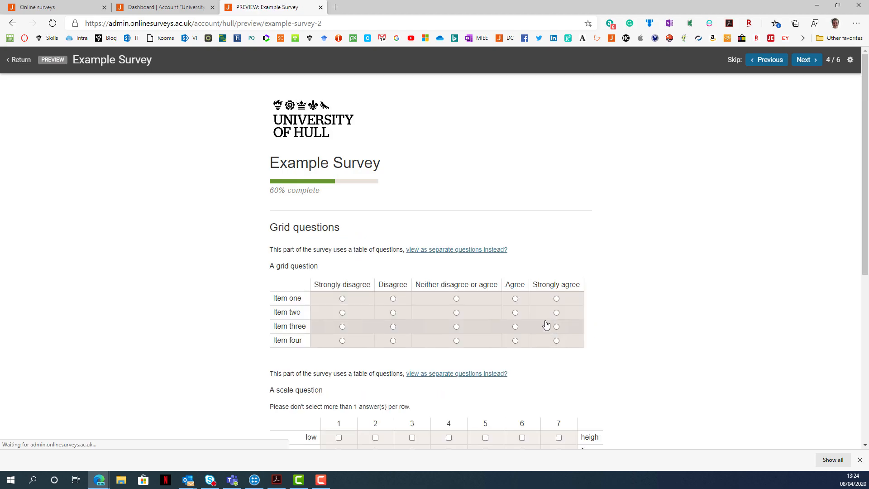
scroll(528, 318, down, 6)
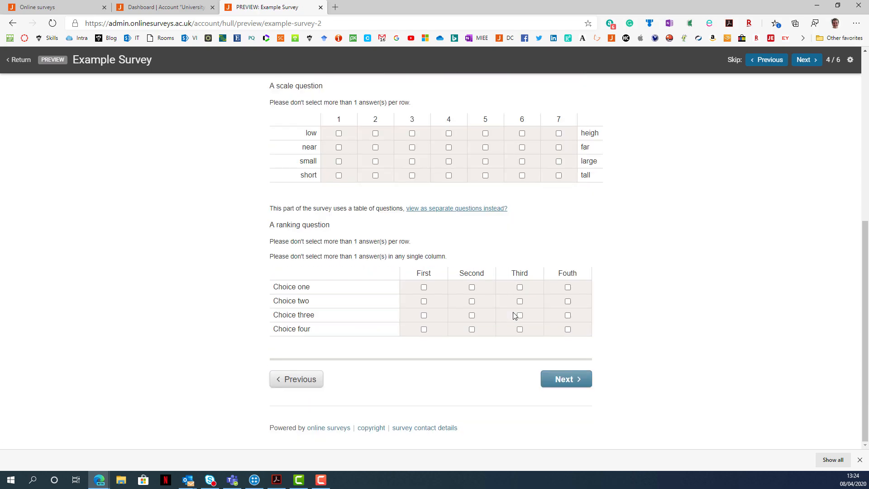
Return to the logic question, change the answer to Choice 2 and follow its route to the Additional question types page.
click(308, 377)
click(317, 286)
click(562, 346)
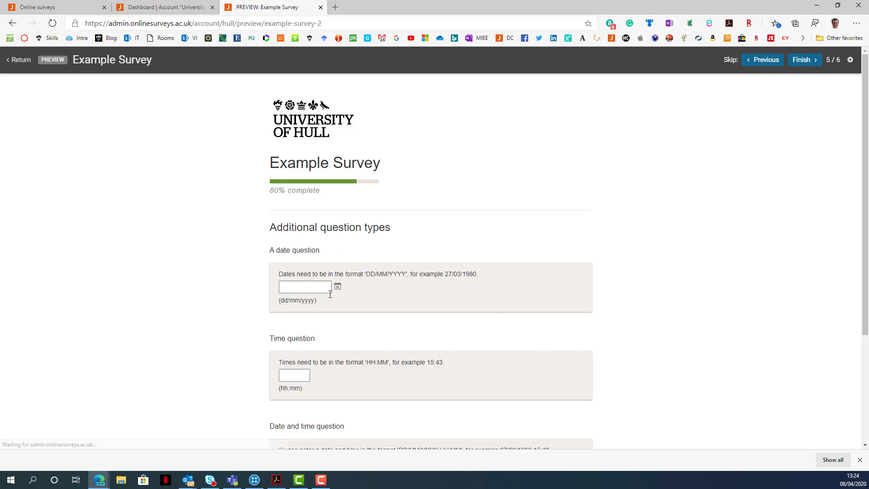
scroll(452, 295, down, 3)
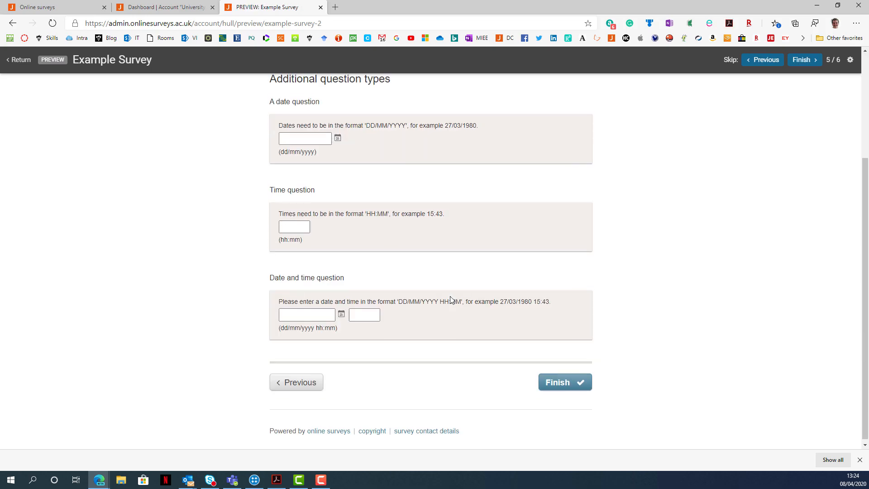
Go back to the logic question, set the answer to Choice 1 and continue to the Grid questions page.
click(312, 374)
click(307, 275)
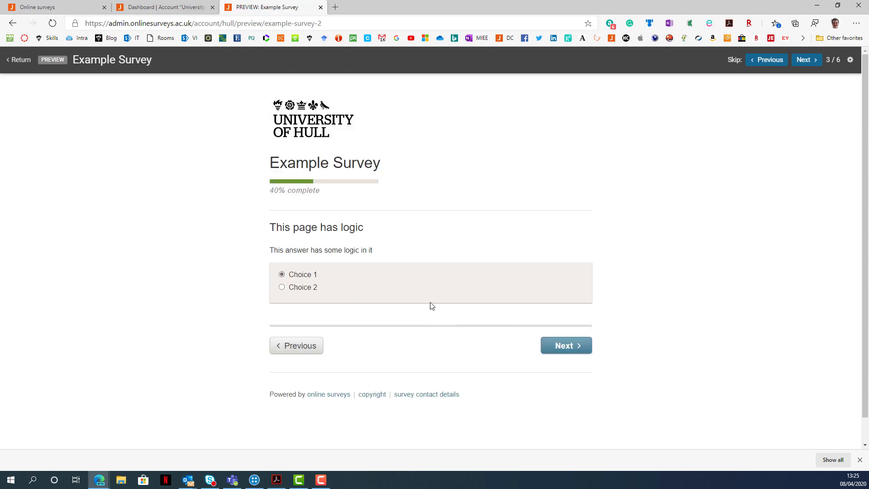
click(560, 347)
Fill in the grid question: Items one and three Neither disagree or agree, Item two Disagree, Item four Strongly disagree.
scroll(640, 333, down, 3)
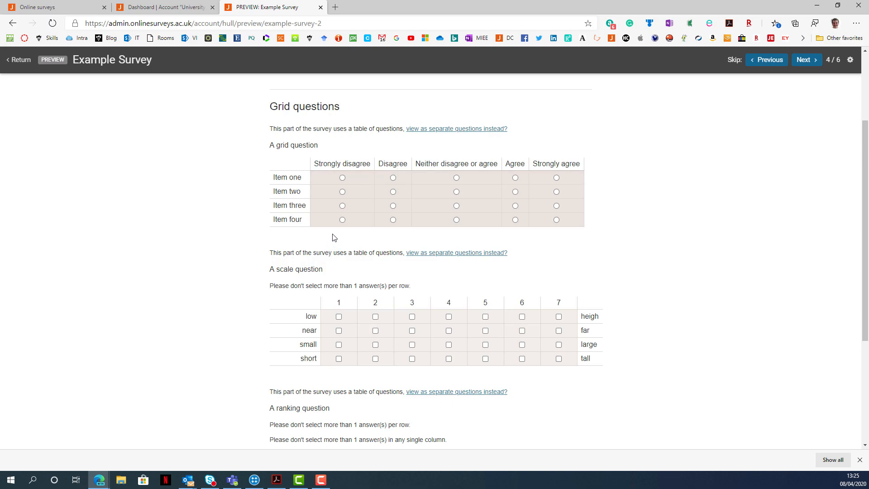
click(342, 219)
click(456, 206)
click(393, 191)
click(456, 178)
Fill in the scale question with 1 for low, 5 for near, 2 for small and 7 for short.
scroll(229, 208, down, 3)
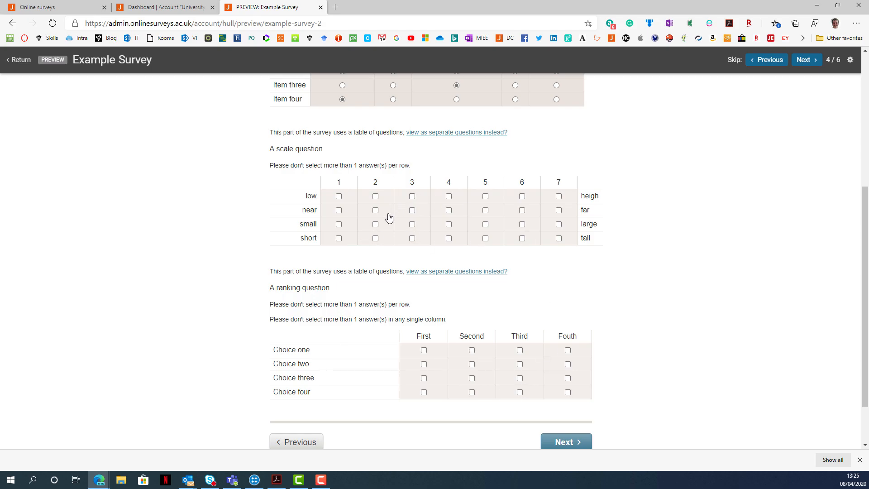
click(339, 196)
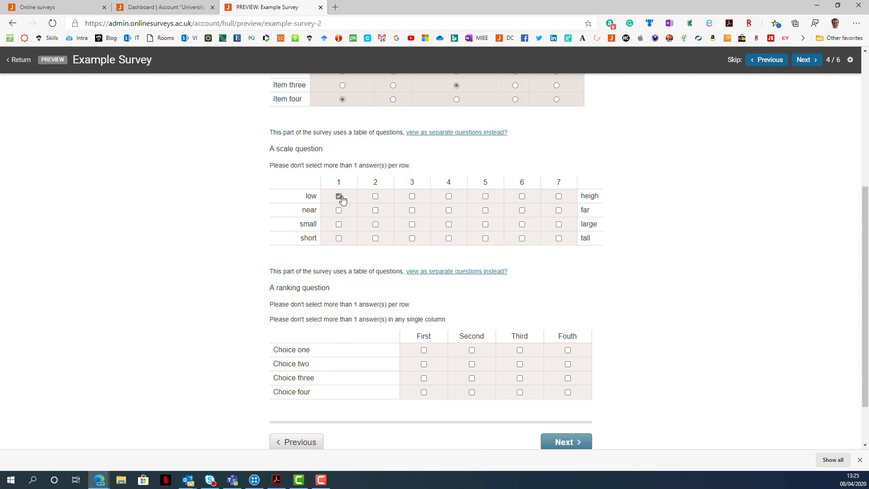
click(486, 210)
click(386, 225)
click(558, 237)
Rank Choice two first, Choice one second and Choice three third, and correct Choice four from second to fourth.
scroll(520, 291, down, 2)
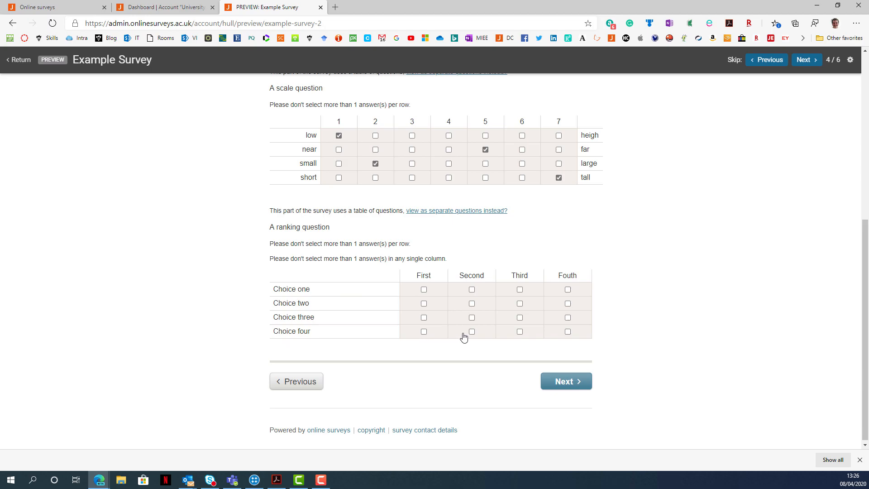
click(472, 290)
click(438, 308)
click(519, 321)
click(481, 332)
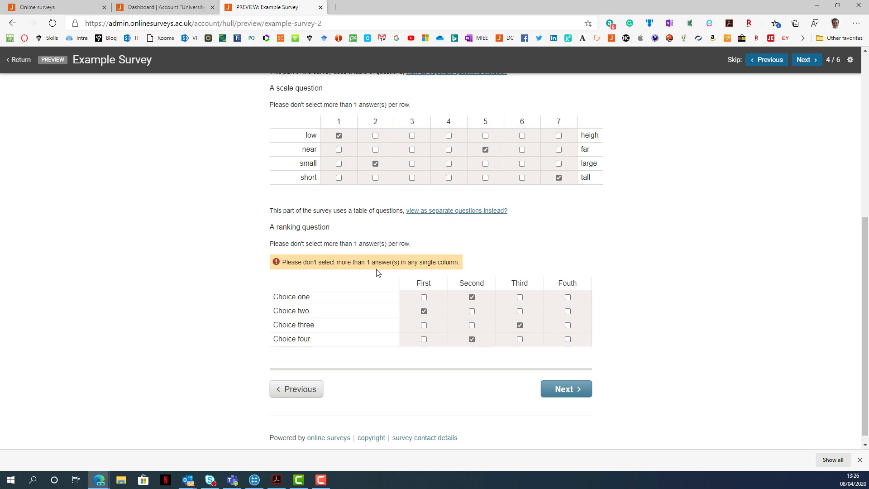
click(472, 340)
click(568, 332)
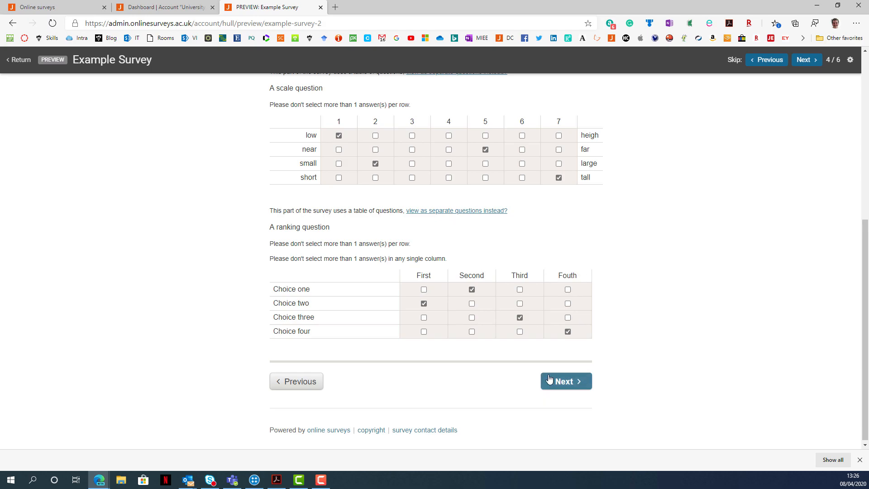
Try an extra fourth-place rank for Choice three, clear it and continue to the next survey page.
click(575, 318)
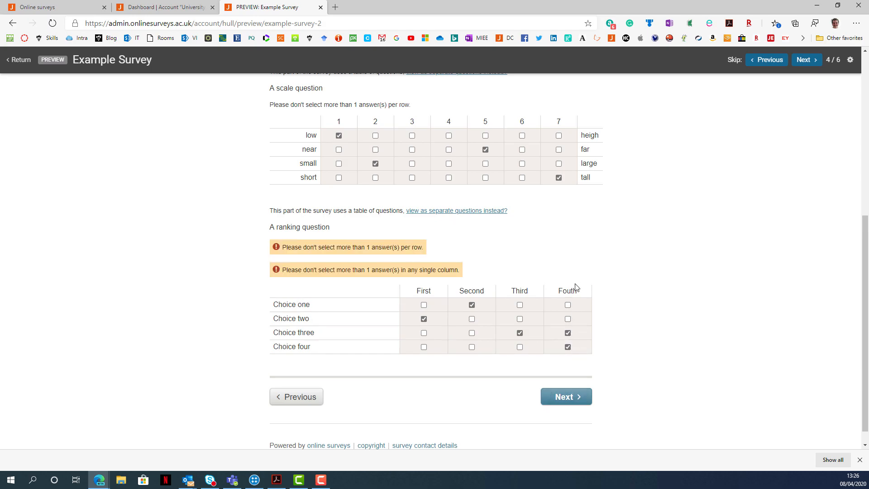
click(568, 333)
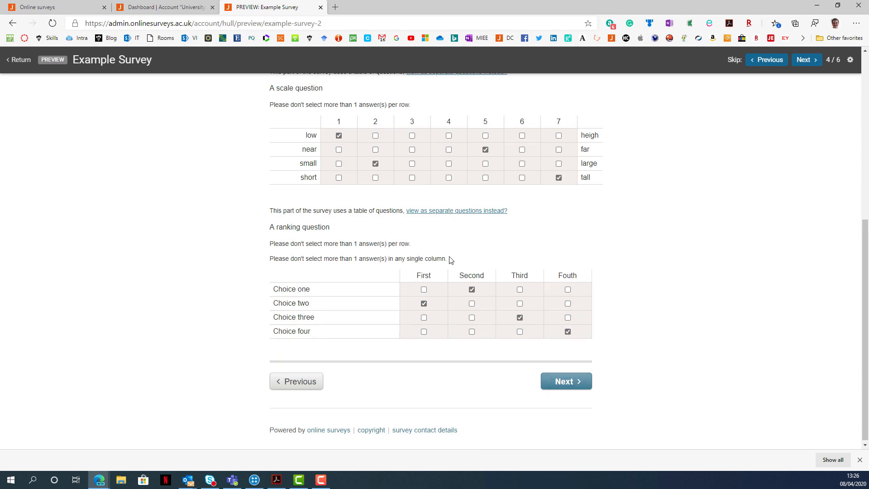
click(559, 381)
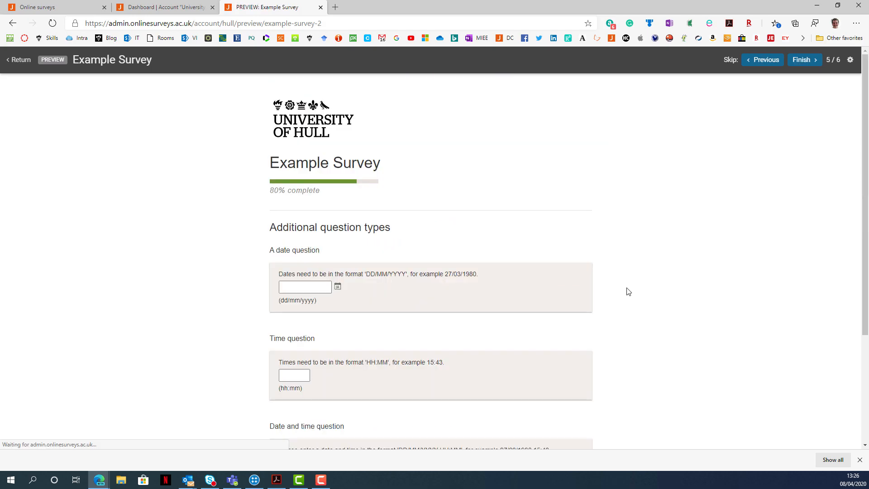
Answer the date question with 08/04/2020 using the calendar.
scroll(564, 266, down, 3)
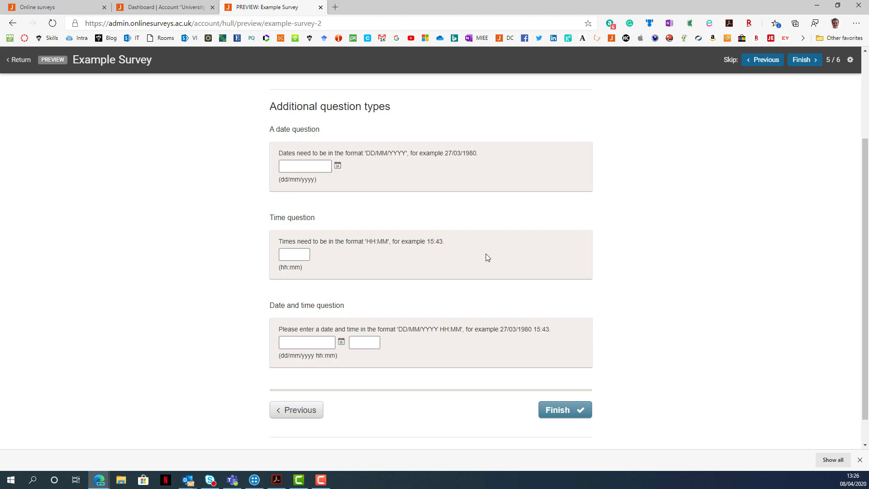
click(337, 165)
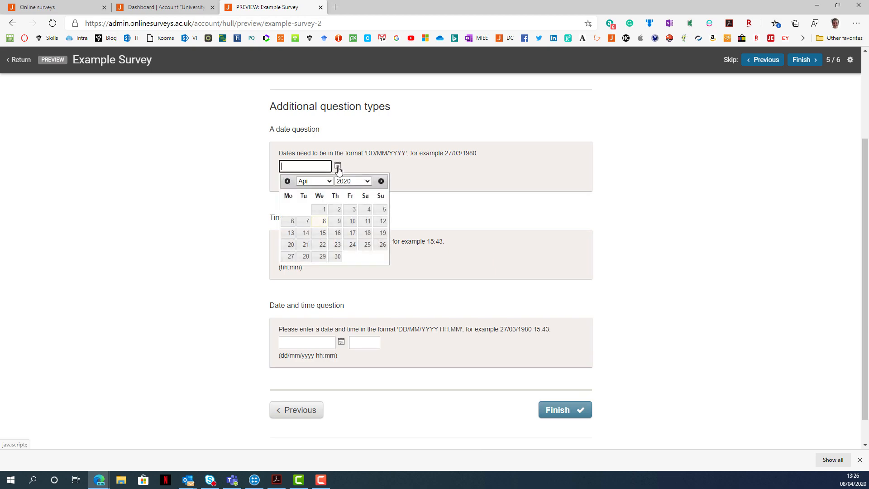
click(323, 222)
Answer the time question with 14:02 and finish the survey.
click(293, 254)
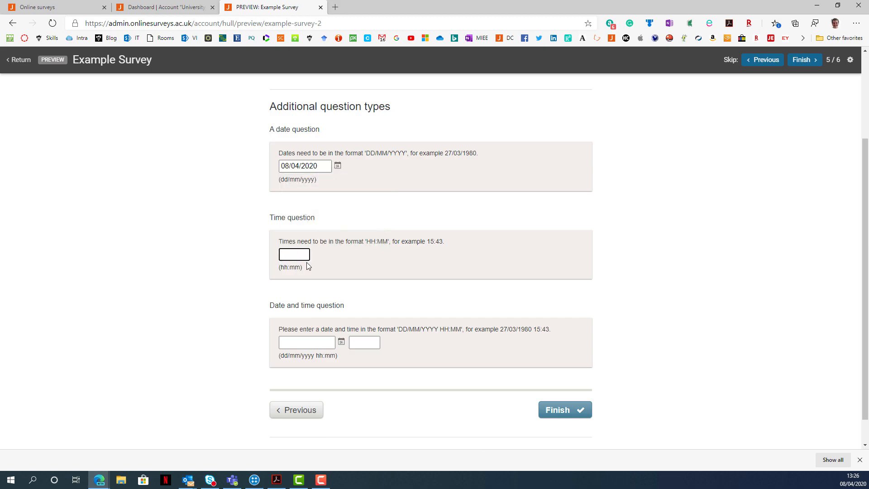
text(14:02)
click(353, 276)
click(549, 414)
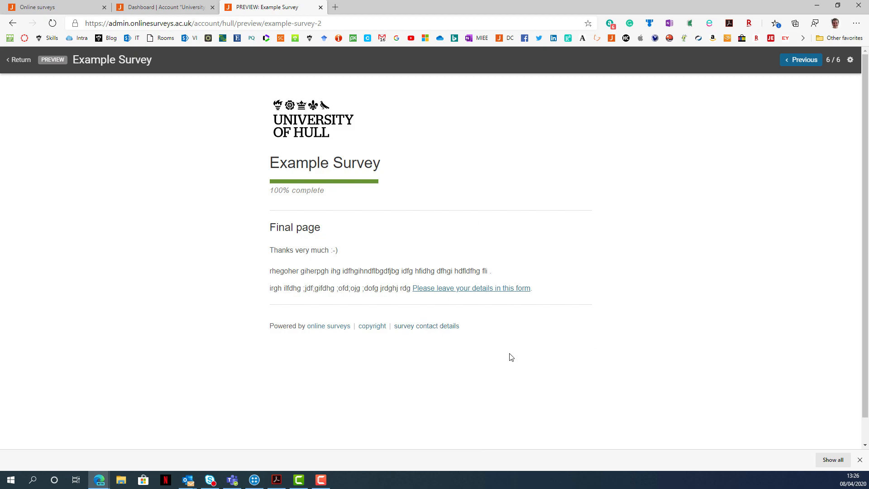
Switch to the dashboard, open the Example Survey's design and look over its first pages in the survey builder.
click(151, 7)
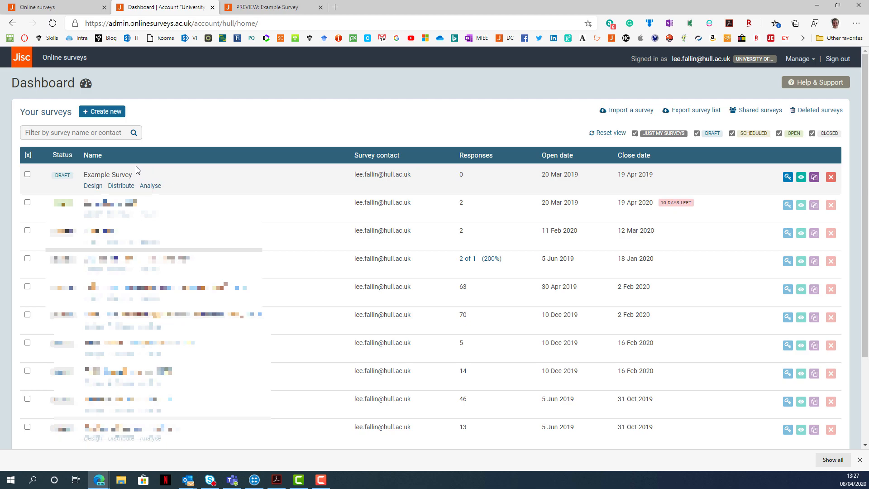
click(96, 187)
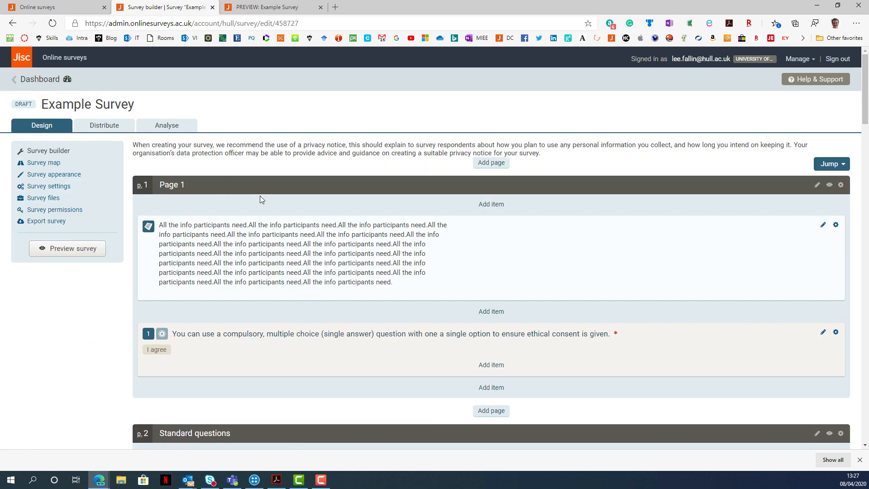
scroll(274, 200, down, 10)
scroll(276, 200, down, 7)
scroll(274, 200, up, 11)
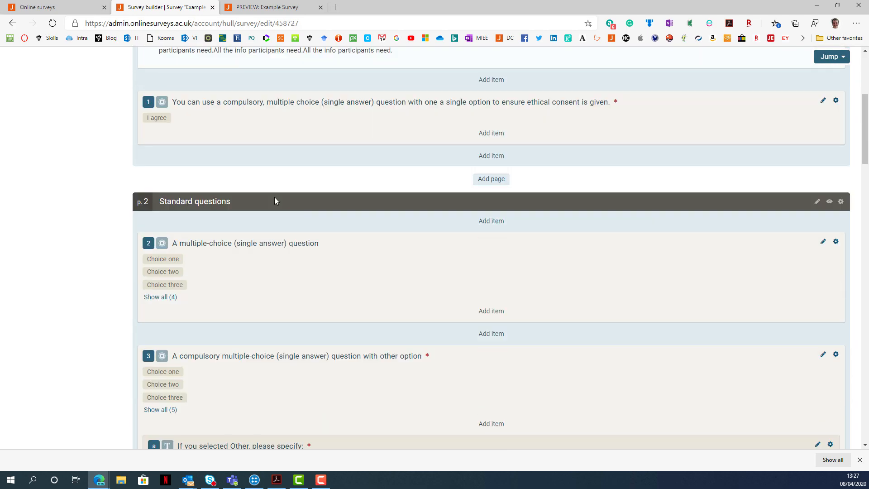
scroll(274, 197, up, 5)
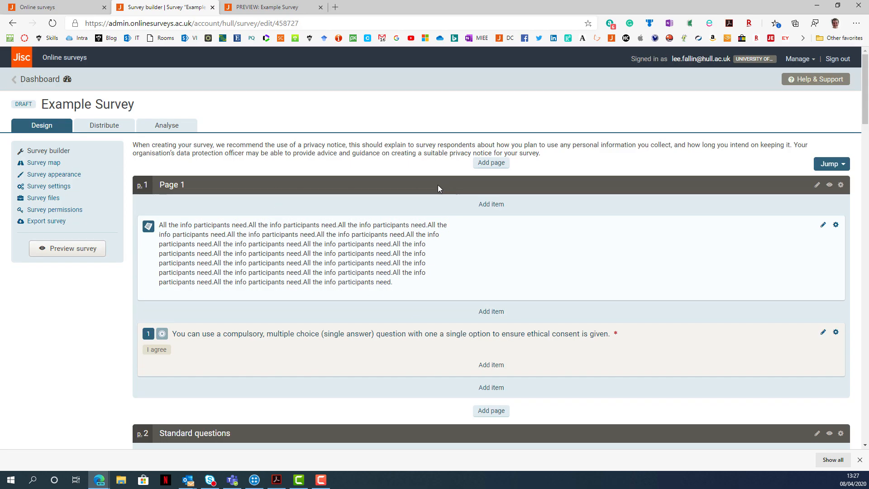
Look over the Example Survey's distribution launchpad and its response analysis summary.
click(104, 126)
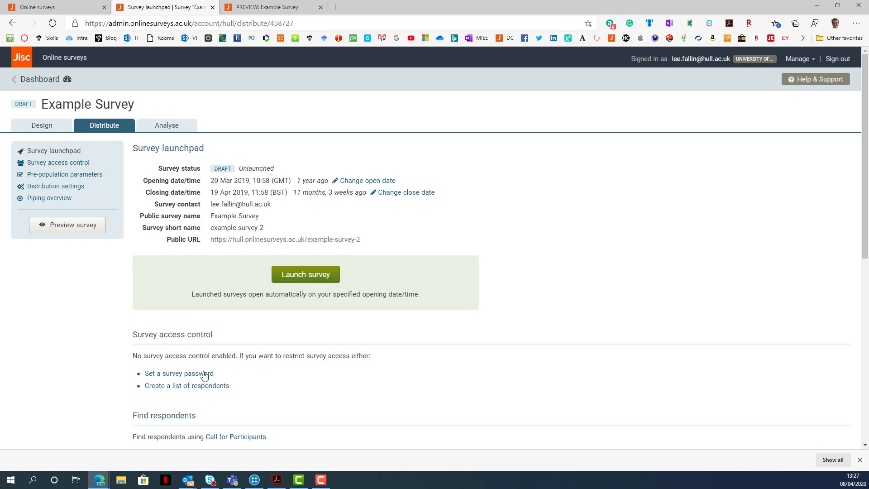
click(184, 131)
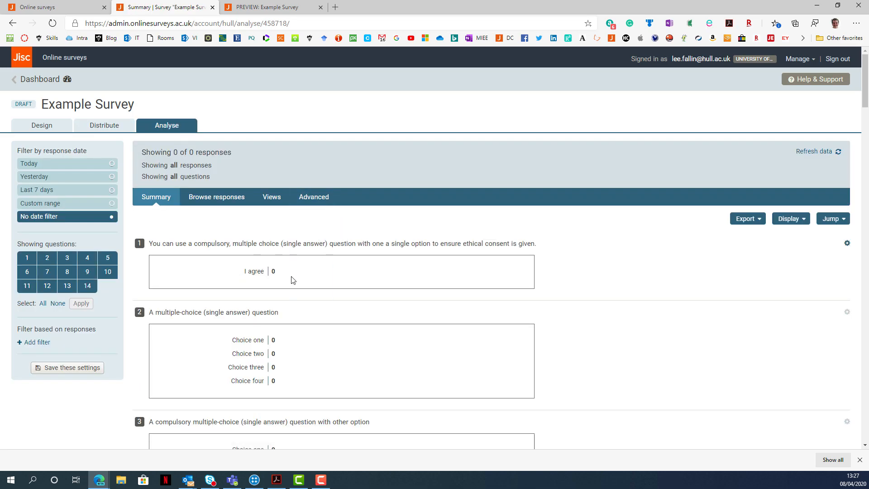
scroll(338, 377, down, 6)
scroll(339, 377, down, 9)
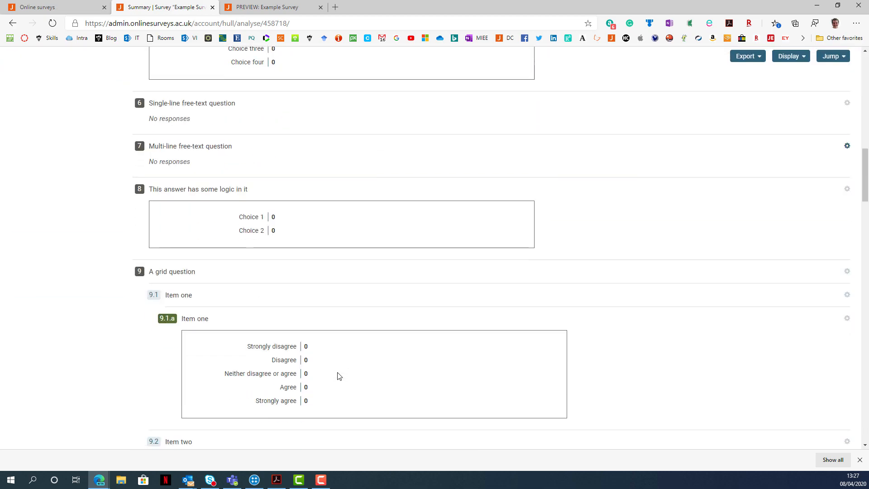
scroll(338, 377, up, 15)
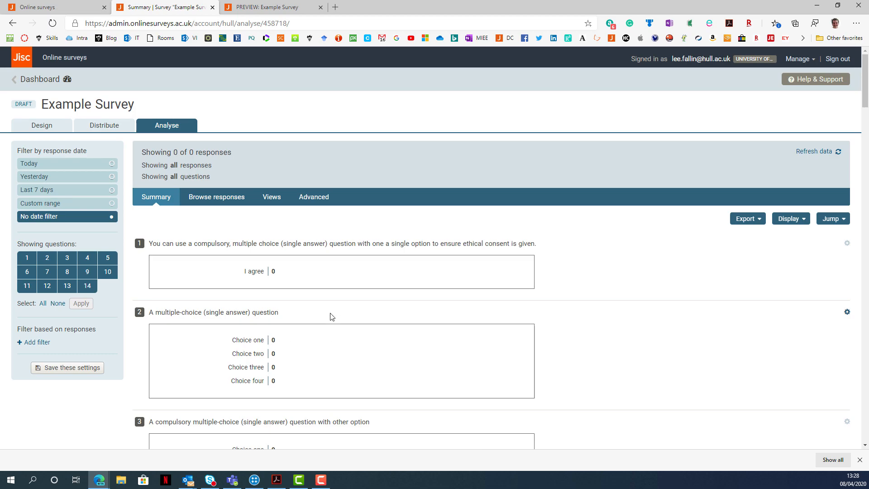
Return to the dashboard and create a new survey named Example.
click(57, 84)
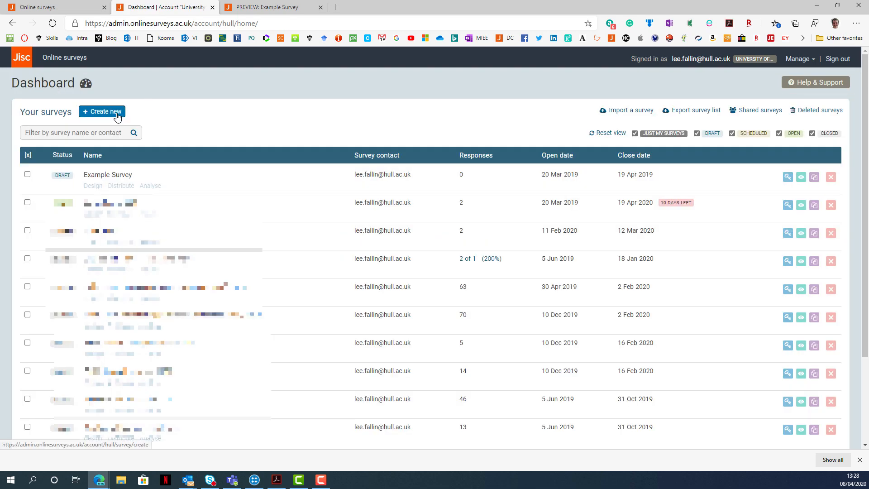
click(119, 116)
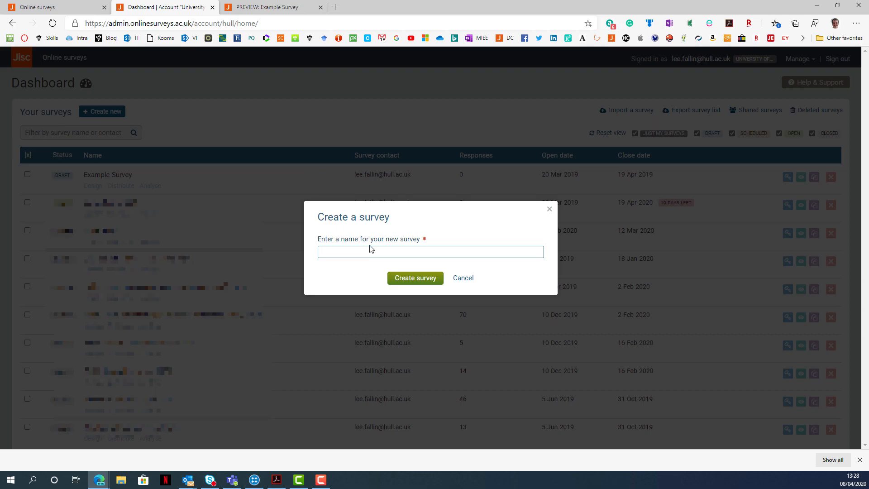
text(Example)
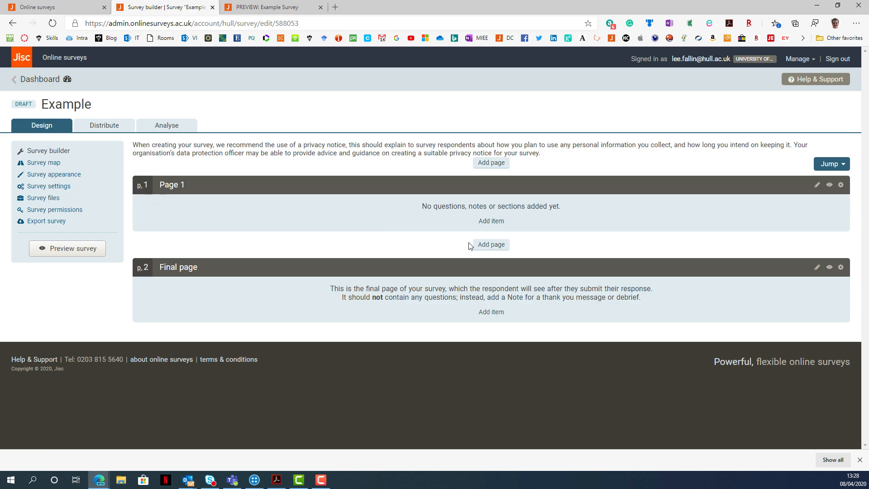
Add a page titled Questions between Page 1 and the final page.
click(497, 249)
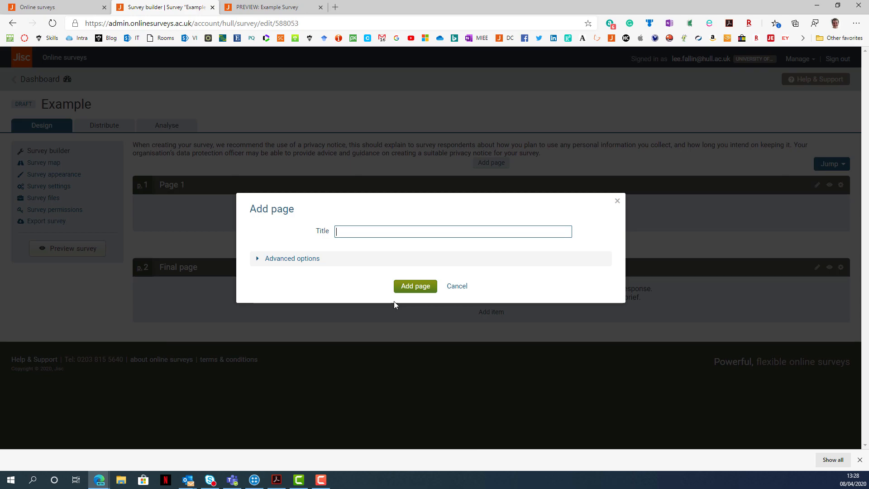
text(Questions)
click(404, 287)
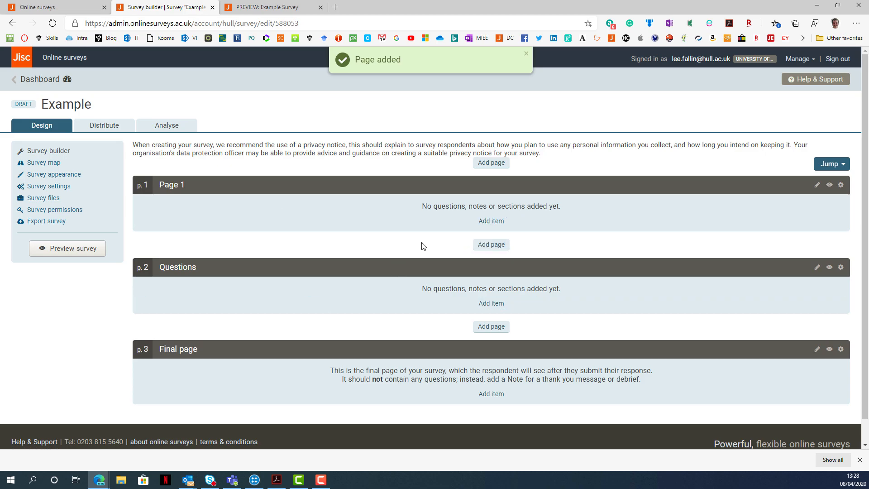
Add a note to Page 1 with the placeholder text "riegh oetgabo[ang boa[ndbig adf".
click(500, 225)
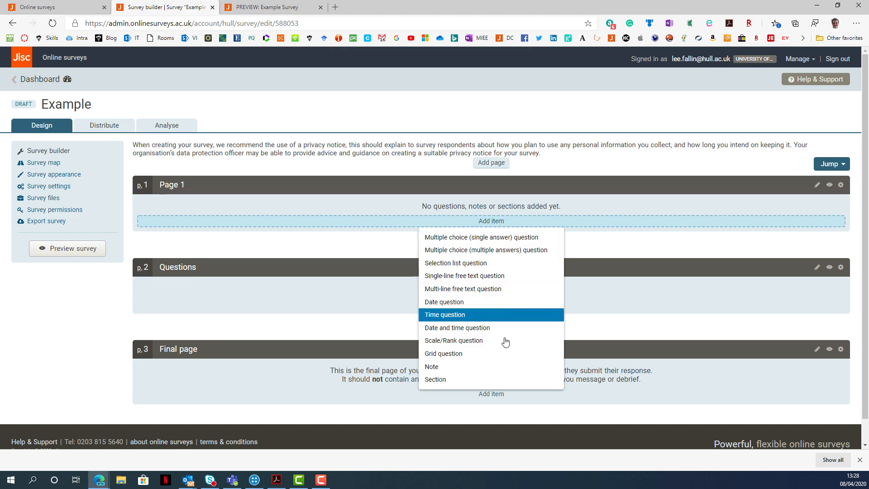
click(510, 372)
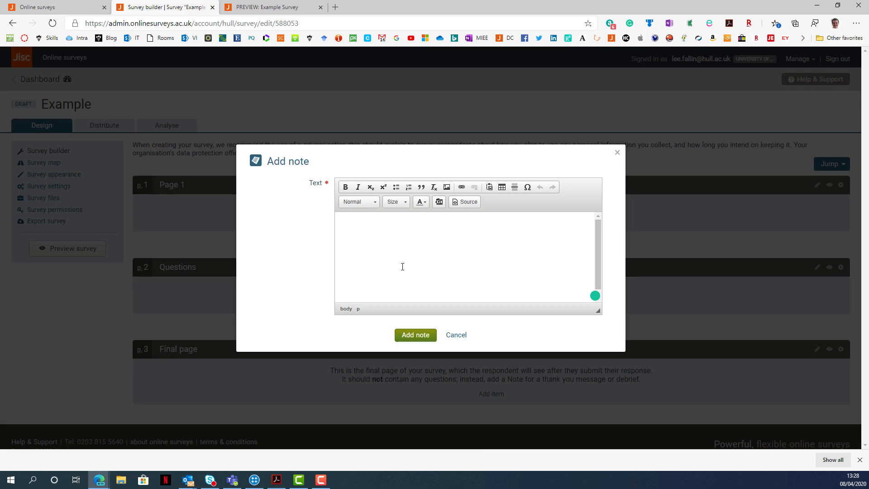
text(riegh oetgabo[ang boa[ndbig adf)
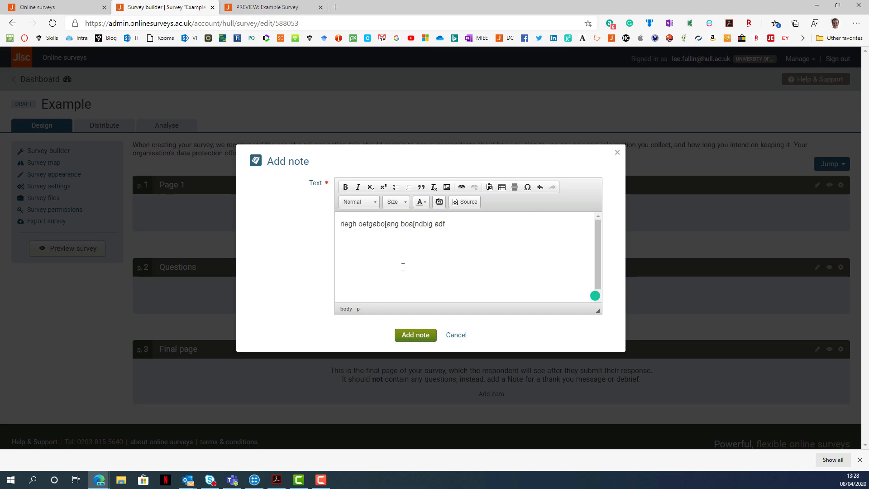
click(428, 335)
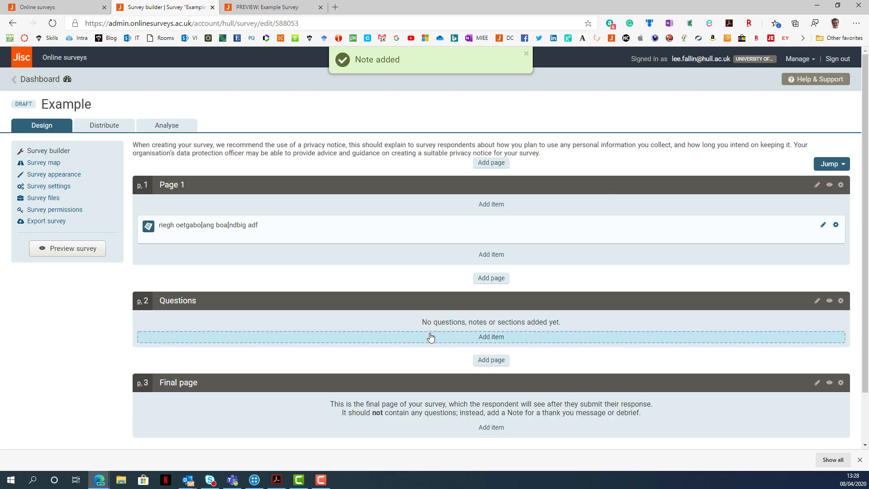
Start a single-answer multiple choice question below the note on Page 1 with the text "Do you consent".
click(498, 255)
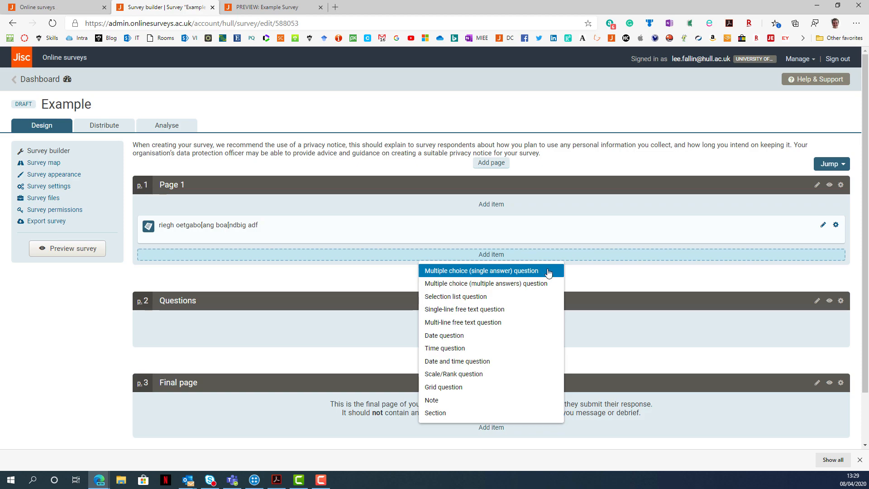
click(548, 271)
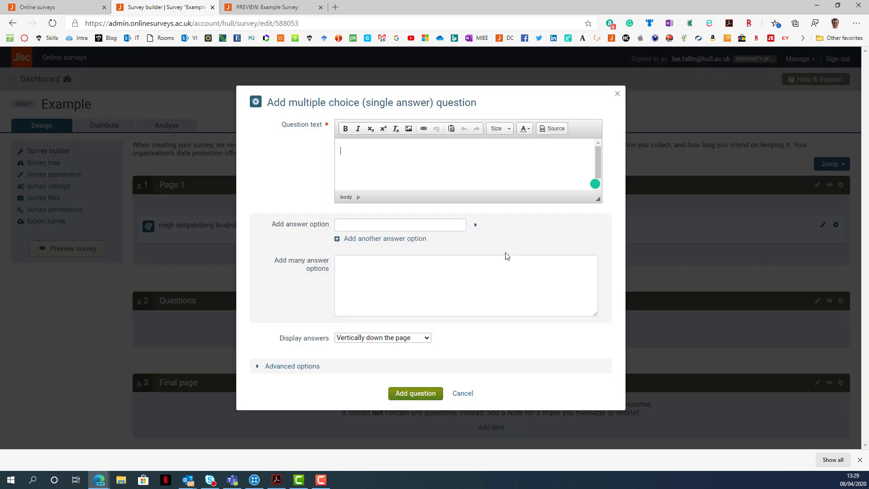
text(Do you agree)
key(BackSpace)
key(BackSpace)
key(BackSpace)
key(BackSpace)
key(BackSpace)
text(consen)
Enter the answer option "I consent to take part in this survey and agree with how my data will be managed".
click(435, 229)
text(I consent to t)
text(ake part in this s)
text(urvey and a)
text(gree with how m)
text(y data will be)
text( managed)
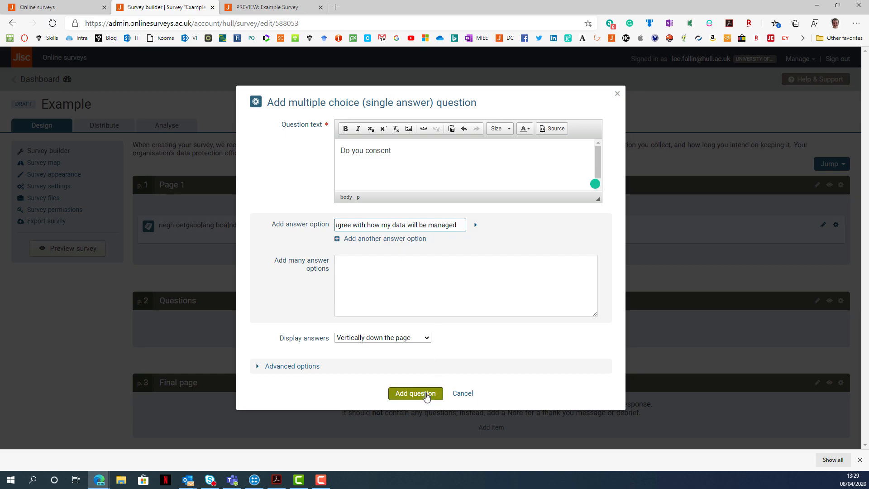
Make the consent question required in its advanced options and add it to the survey.
click(297, 366)
scroll(298, 358, down, 1)
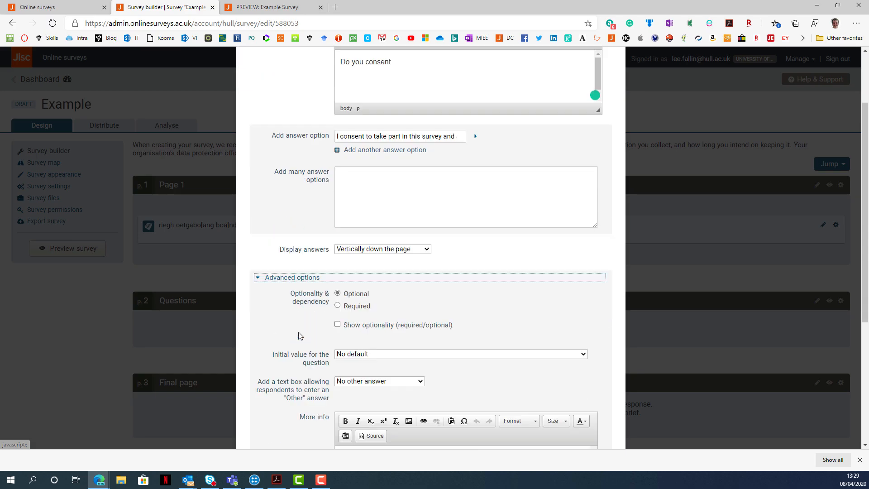
scroll(298, 336, down, 3)
click(343, 214)
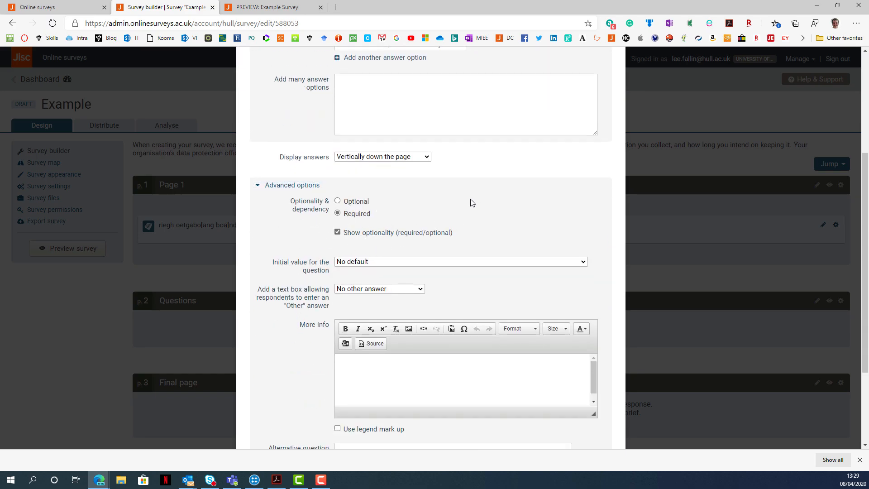
scroll(336, 312, down, 3)
click(407, 427)
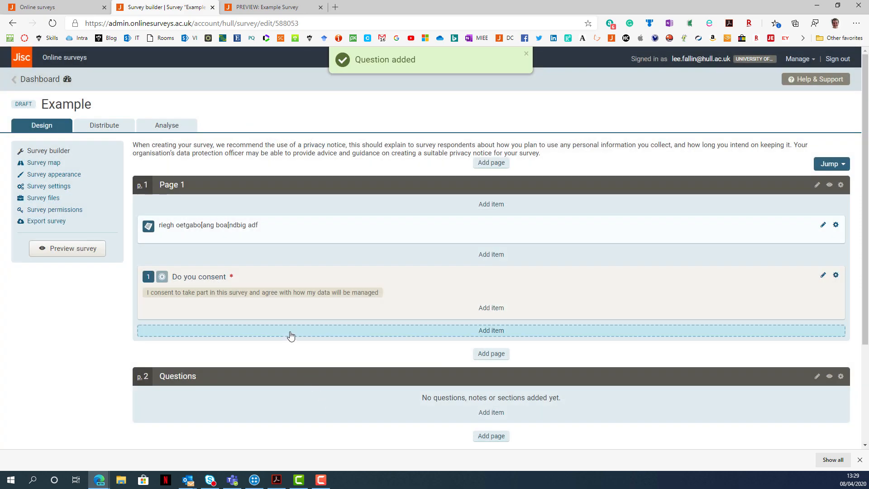
Start a single-answer multiple choice question on the Questions page with the text "What is your gender?".
scroll(291, 336, down, 3)
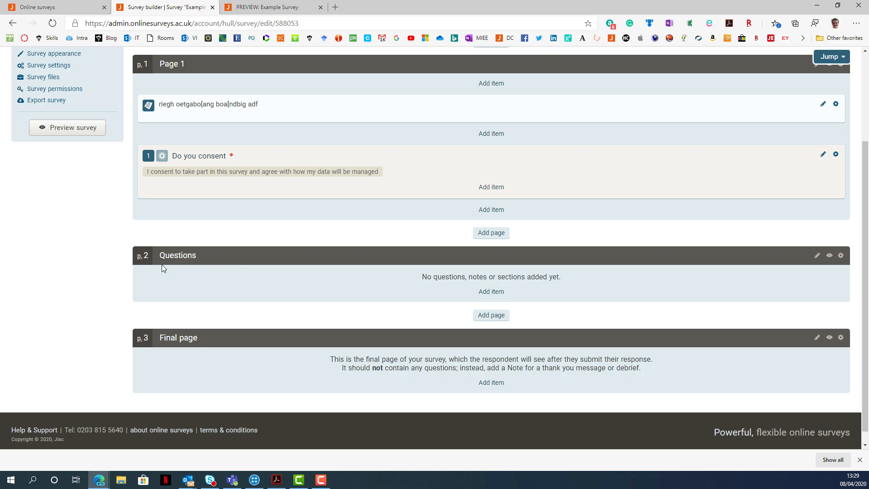
click(498, 297)
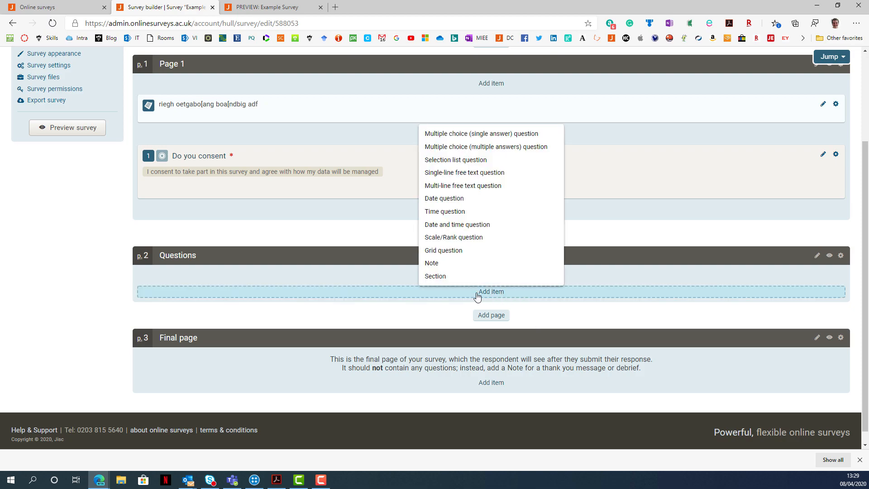
click(514, 135)
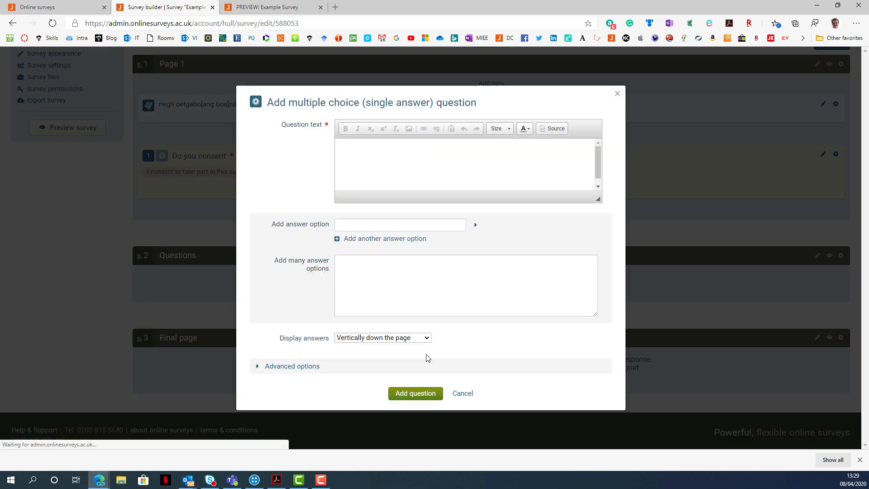
click(394, 164)
text(Wha)
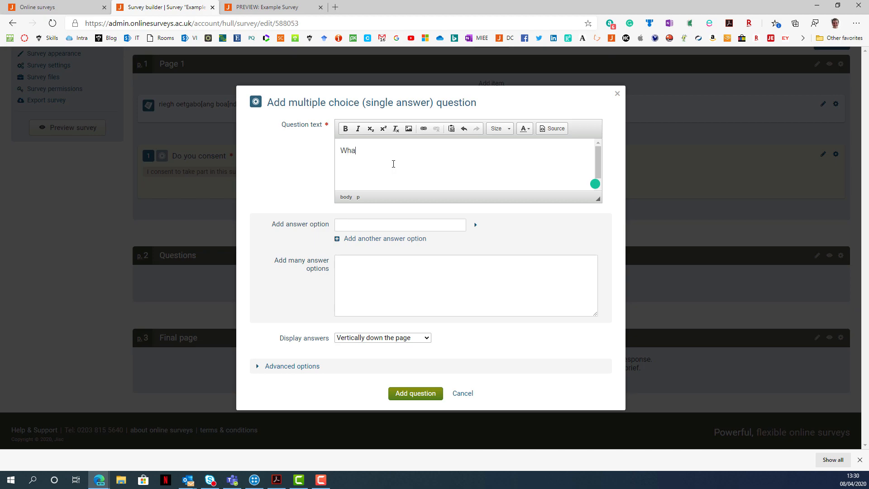
text(t is your gender?)
Give the gender question the answer options Male, Female and Non-binary.
click(369, 239)
click(370, 261)
click(374, 226)
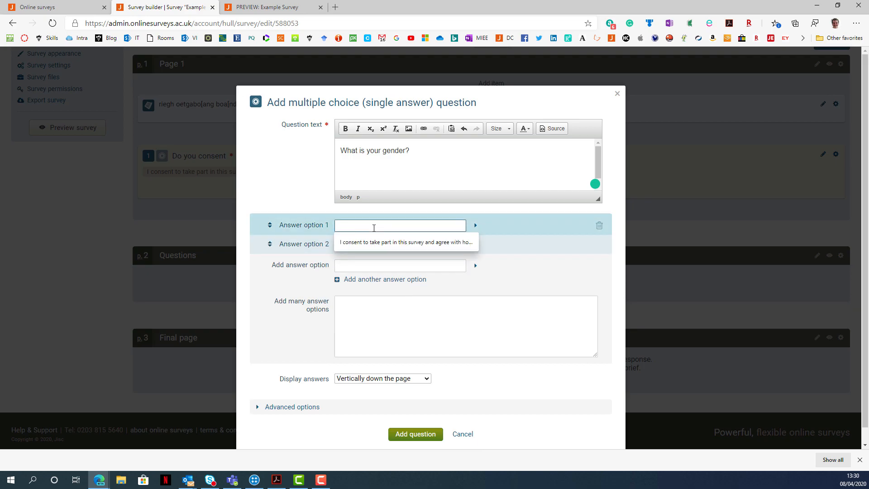
text(Male)
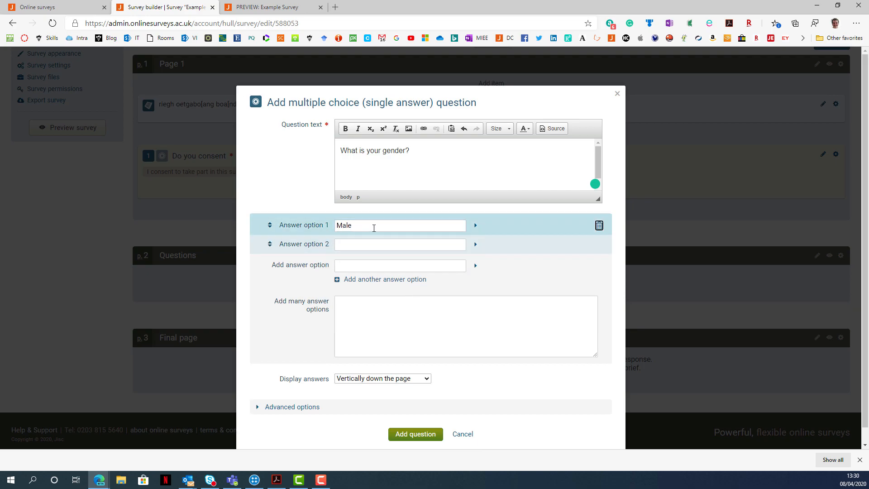
click(382, 249)
text(Female)
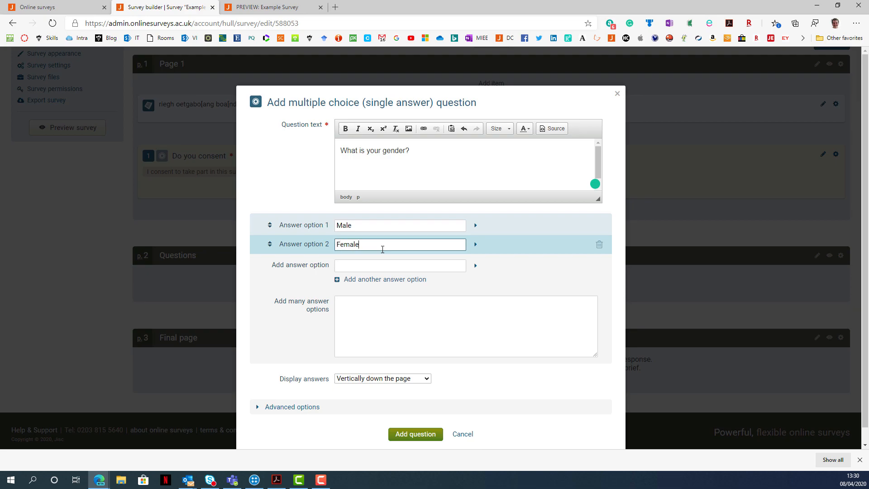
click(369, 270)
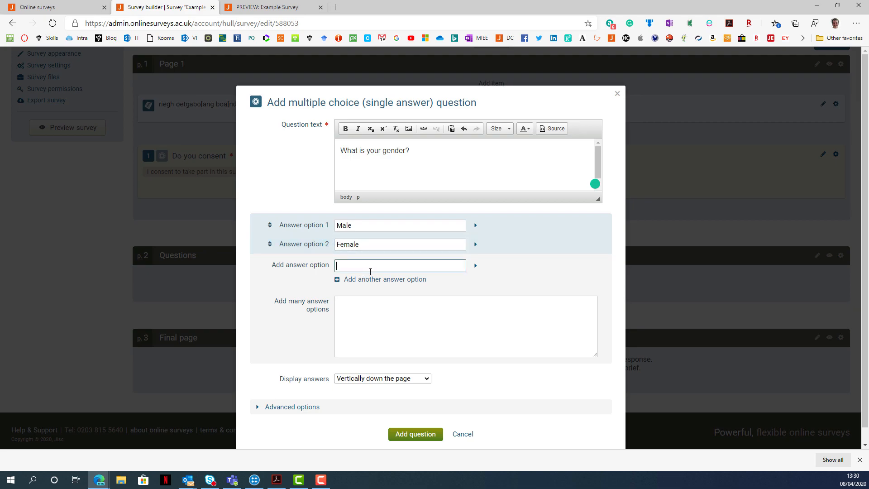
text(Non-binary)
click(303, 291)
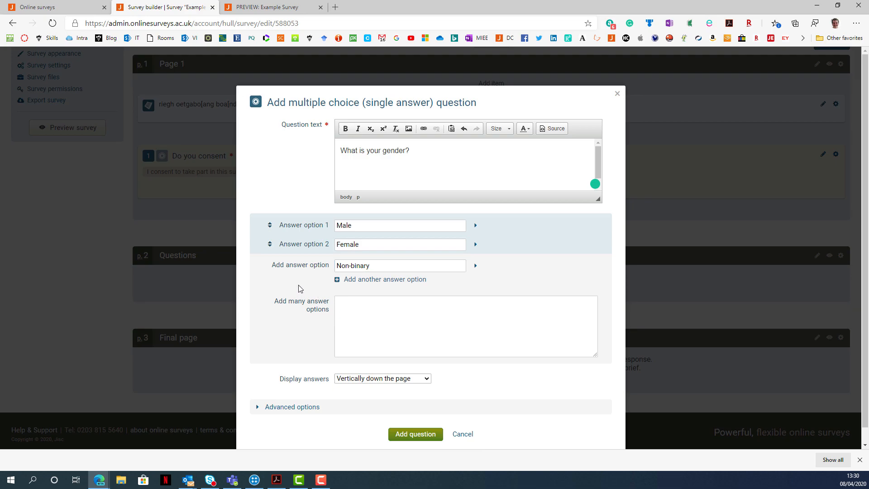
Allow a single line of text as the gender question's Other answer, add the question and show all its answer options.
scroll(297, 287, down, 1)
click(302, 392)
scroll(308, 316, down, 4)
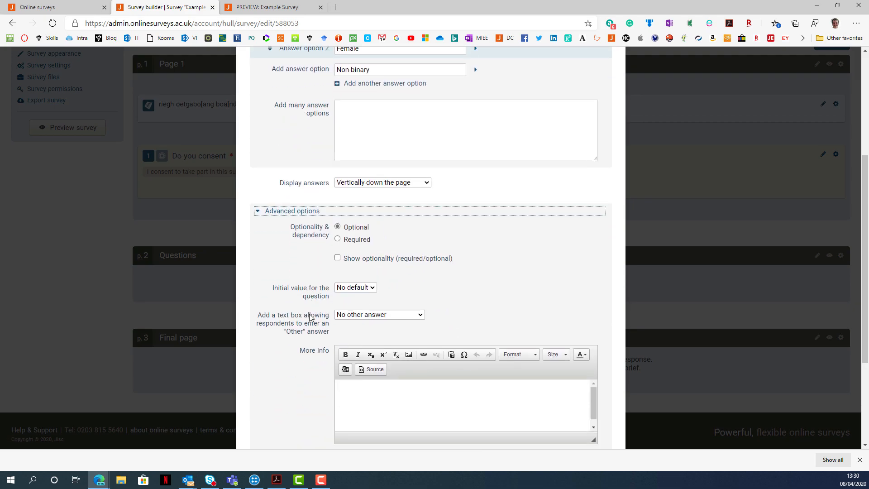
scroll(315, 313, down, 3)
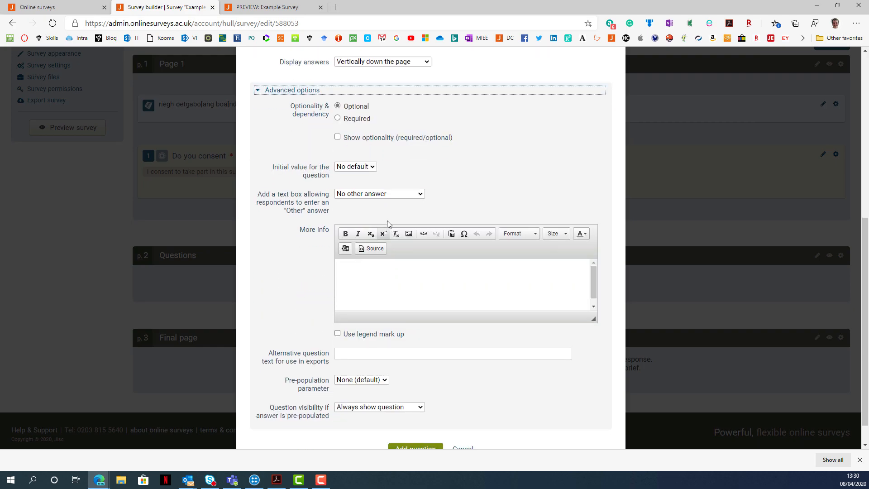
click(395, 195)
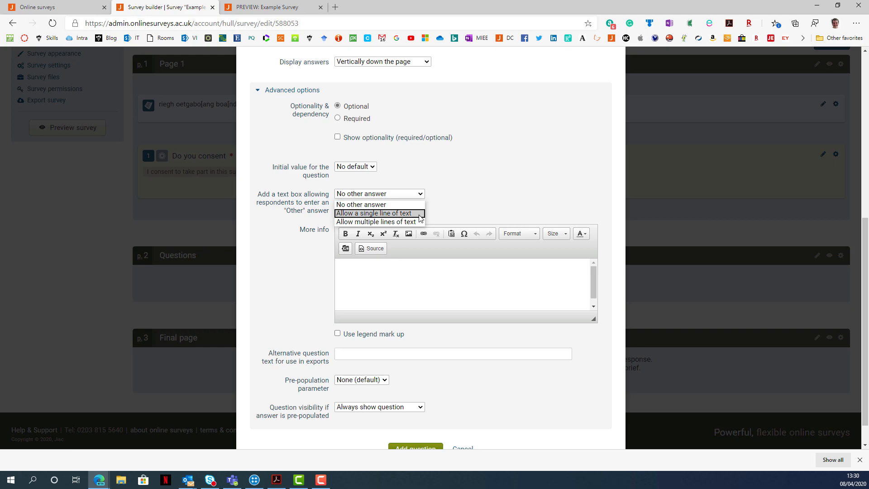
click(407, 214)
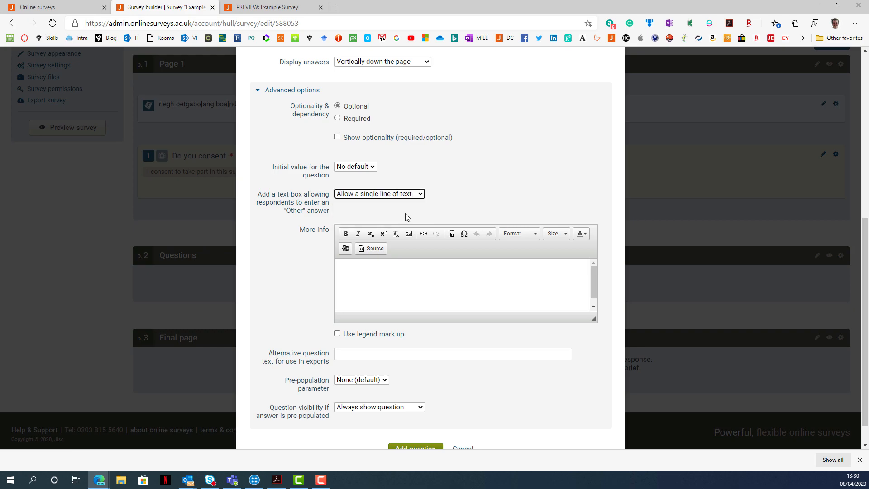
scroll(465, 359, down, 1)
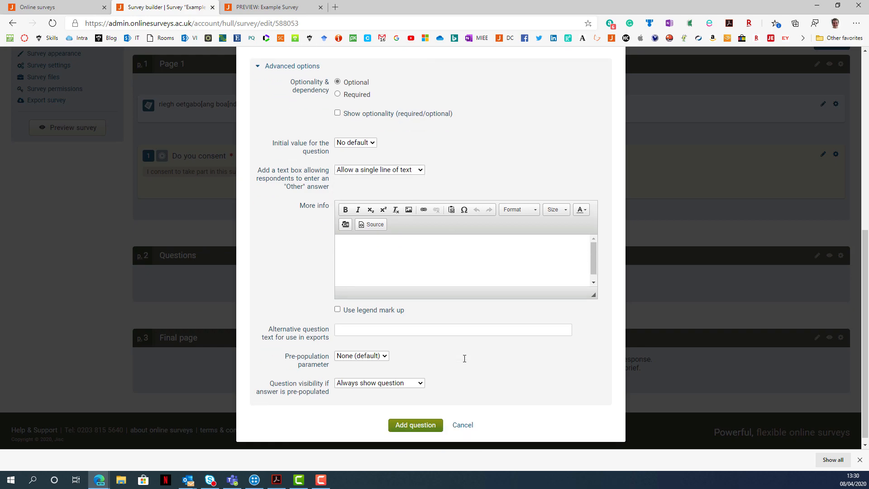
click(431, 424)
scroll(245, 293, down, 3)
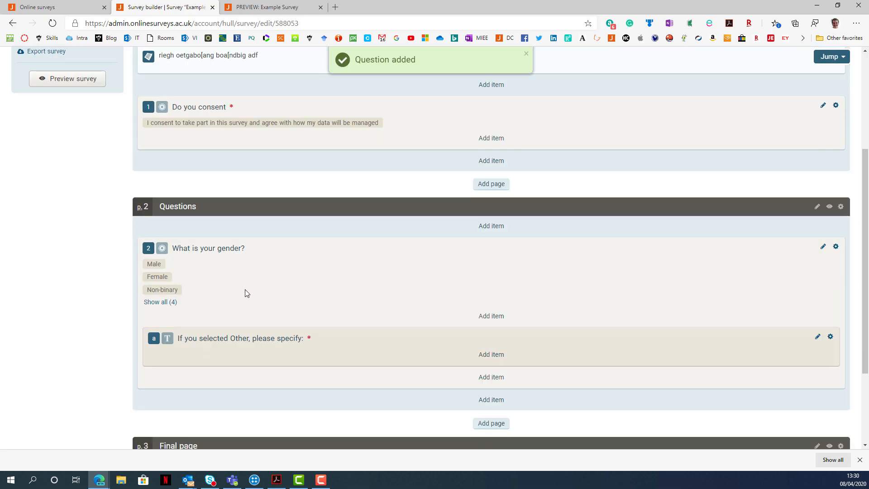
click(161, 294)
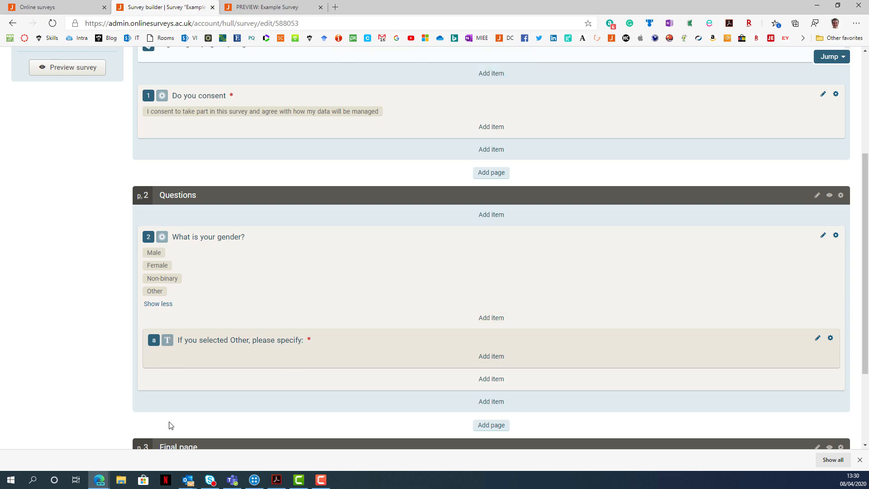
Start a single-line free text question after the gender question on the Questions page with the text "What is your age?".
scroll(205, 366, down, 1)
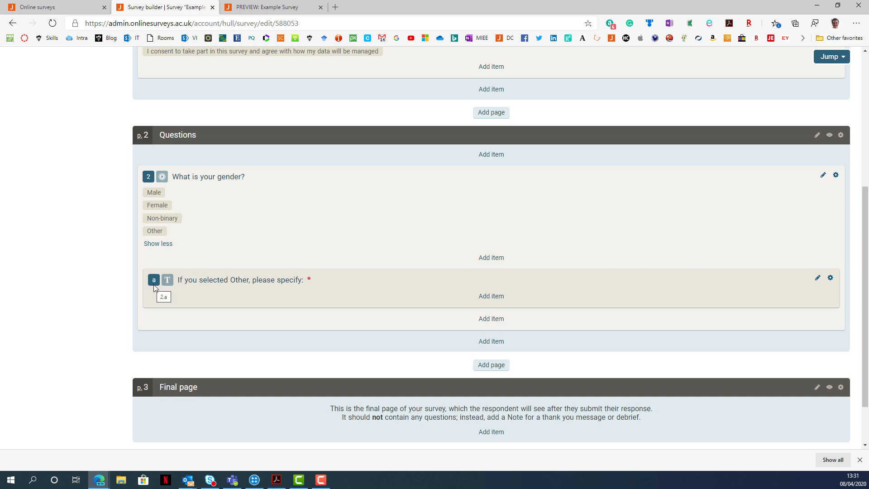
click(489, 347)
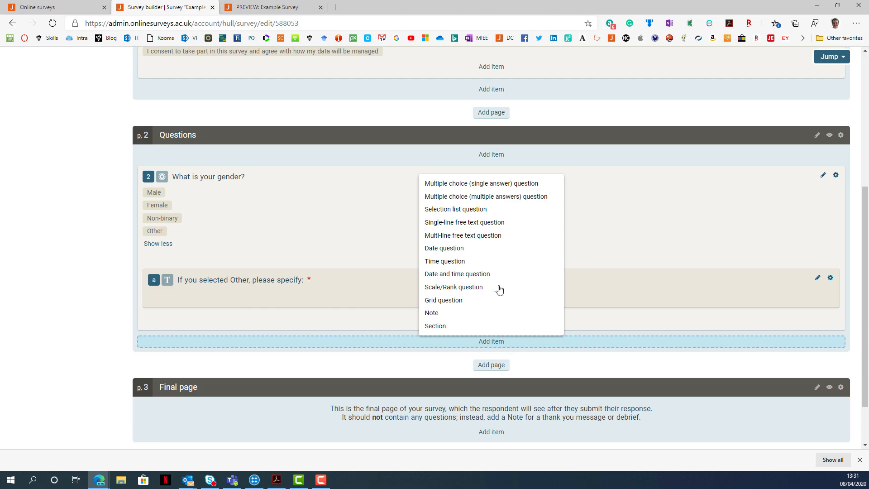
click(488, 229)
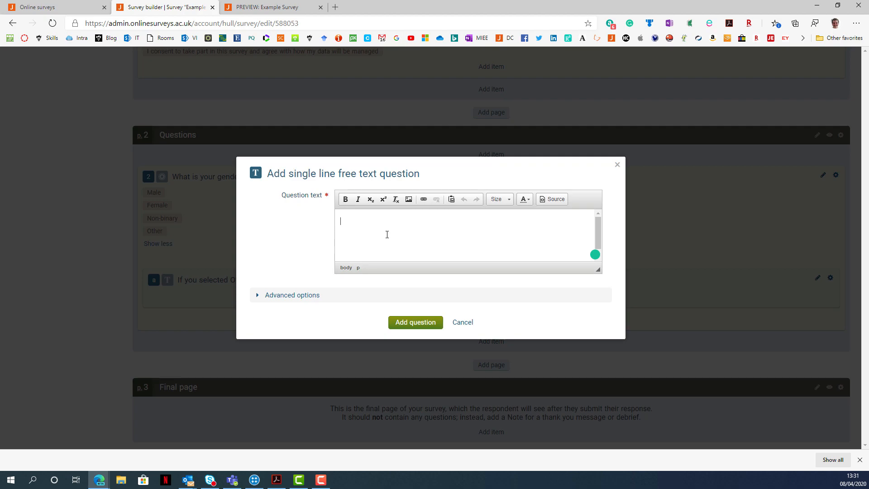
text(What is your age?)
In the age question's advanced options, set the input box size to 3 and the maximum number of characters to 3.
click(319, 294)
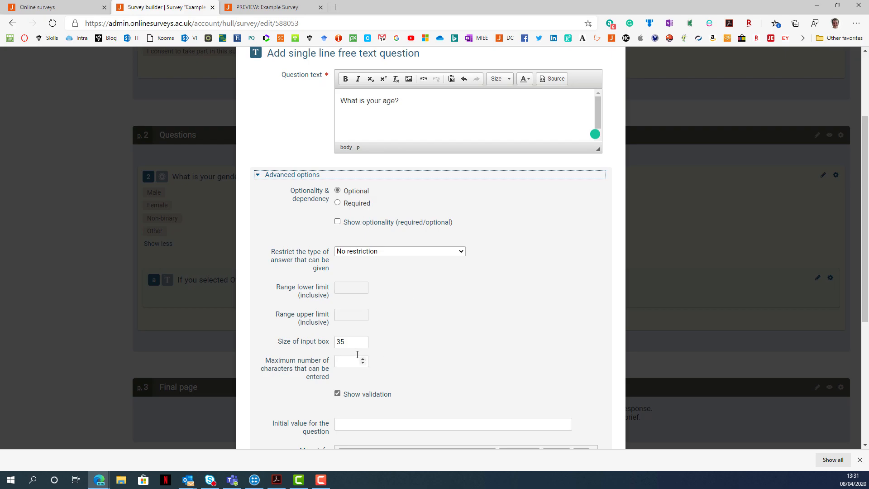
scroll(378, 344, down, 1)
click(320, 285)
text(3)
click(460, 308)
scroll(463, 313, down, 1)
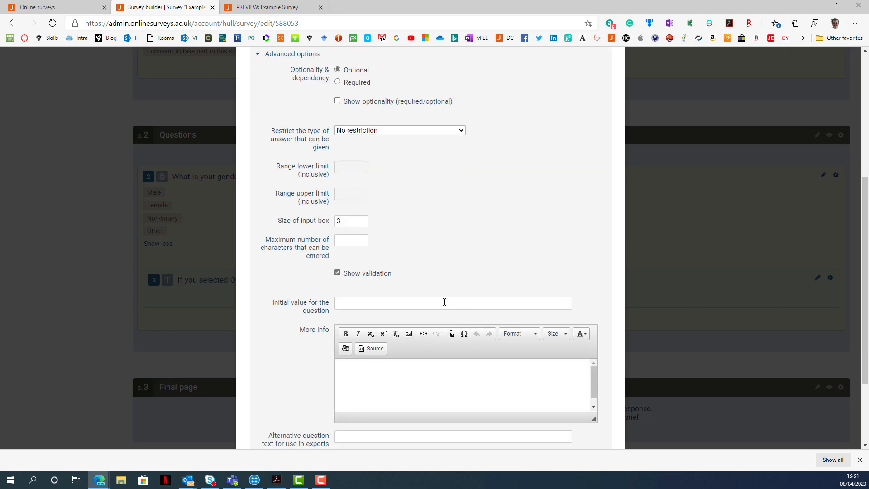
click(356, 245)
click(417, 246)
Restrict the age answer to Number (integer) with a range of 1 to 120, and add the question to the survey.
click(371, 131)
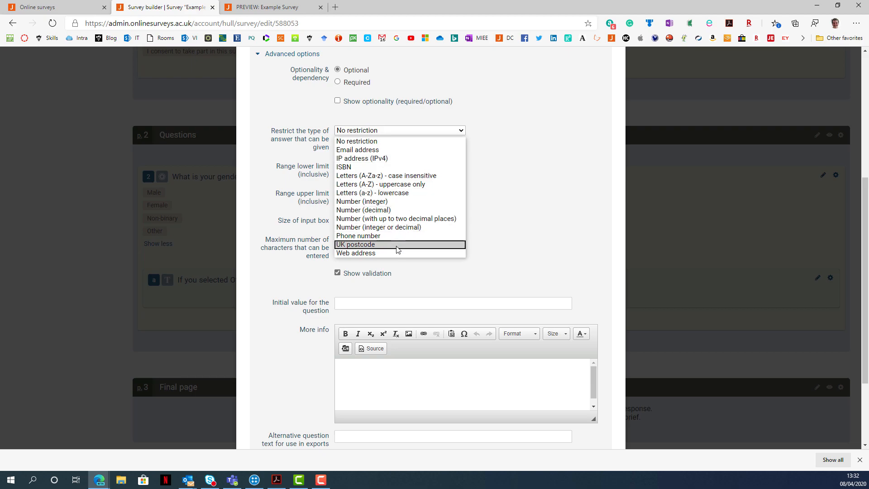
click(390, 204)
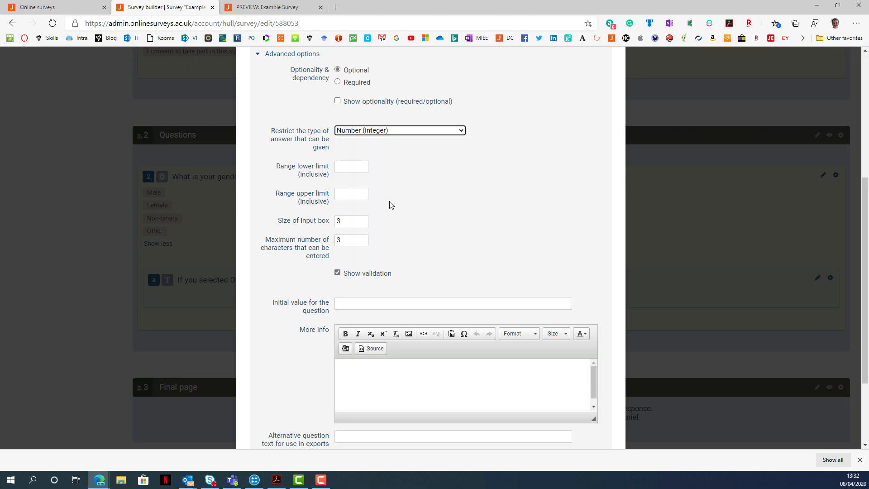
click(352, 169)
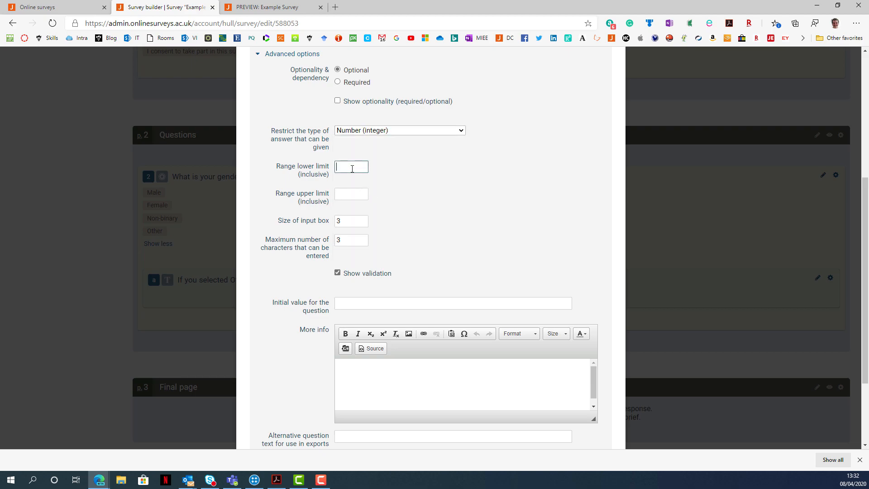
text(1)
click(345, 199)
text(120)
click(404, 208)
scroll(353, 290, down, 3)
click(416, 419)
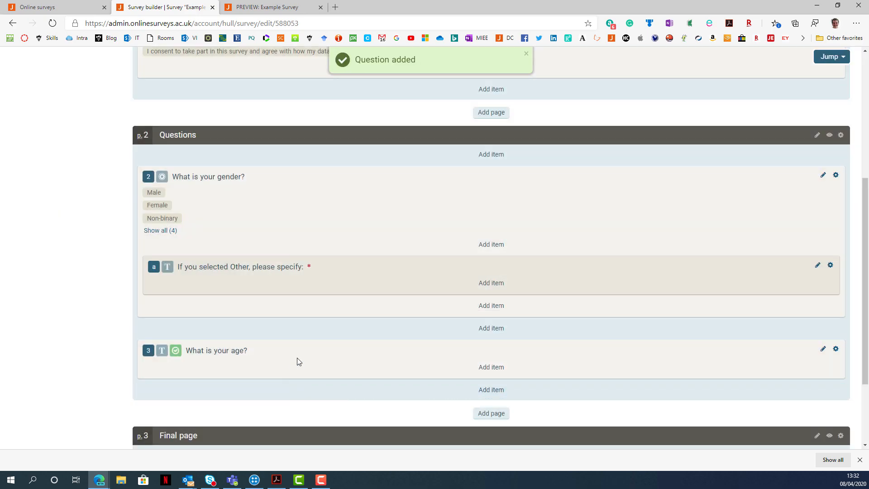
Open the Help and support page on the Online surveys website and look through its article categories.
scroll(297, 360, down, 1)
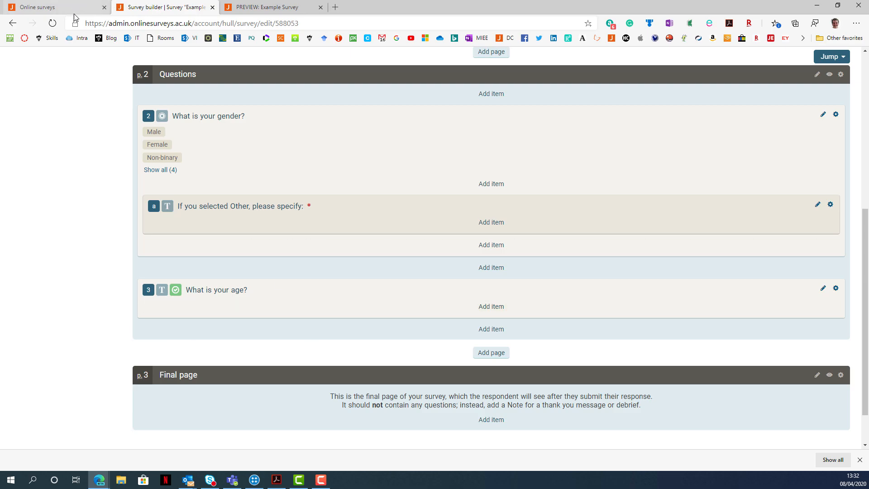
scroll(208, 118, up, 4)
click(54, 7)
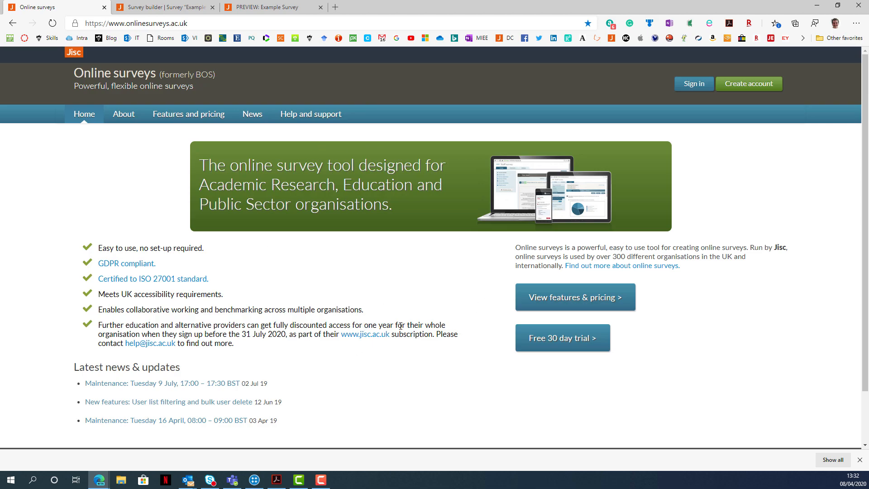
click(322, 117)
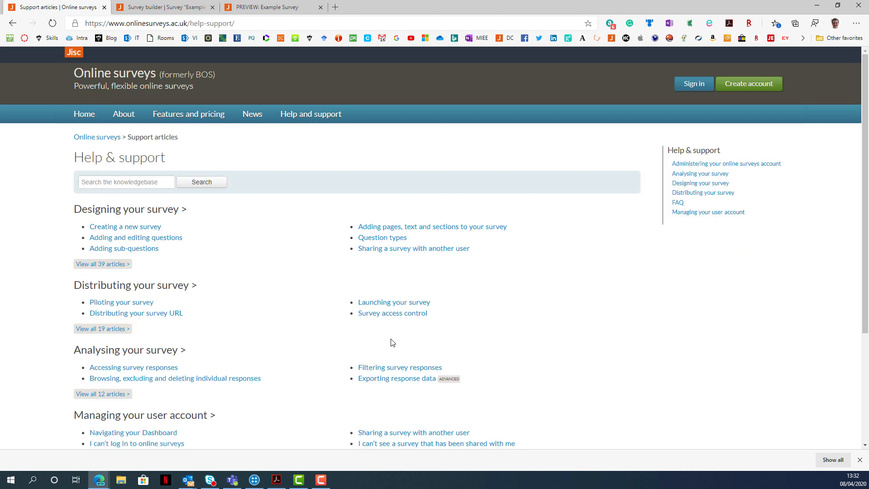
scroll(222, 315, down, 3)
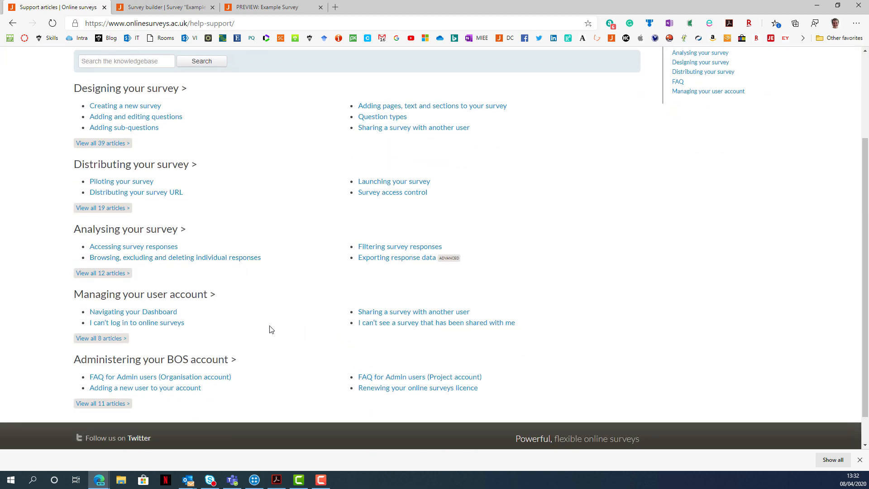
scroll(273, 324, up, 3)
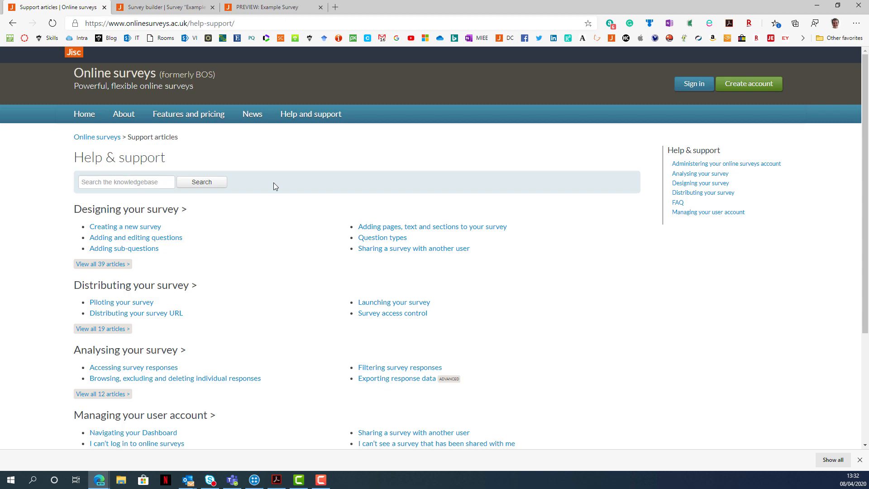
Return to the Example survey and open its survey settings to review the localization and completion options.
click(165, 7)
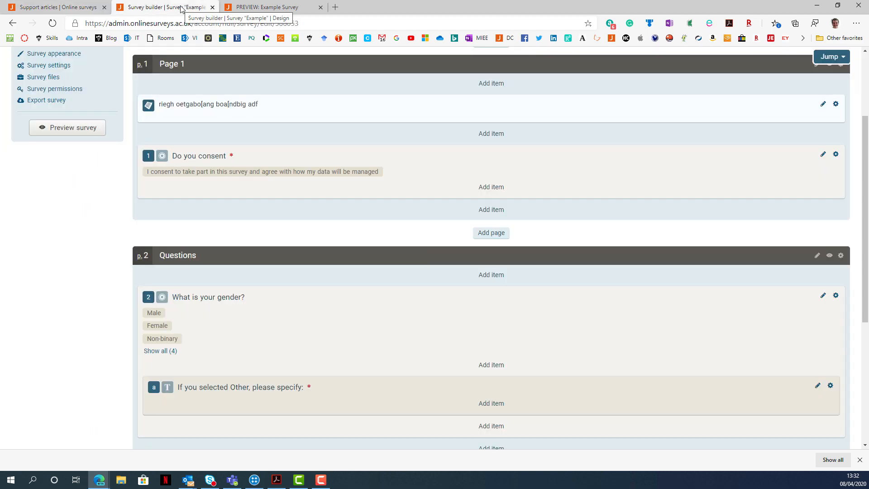
scroll(307, 228, up, 3)
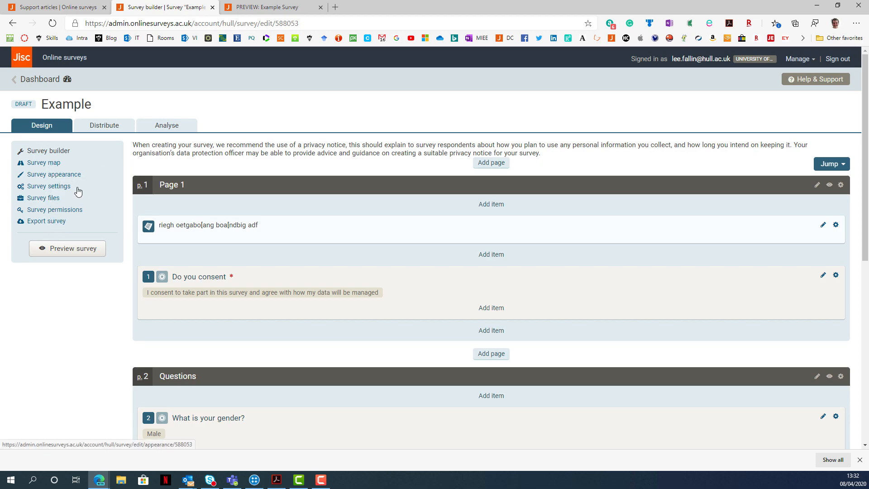
click(52, 191)
scroll(231, 226, down, 1)
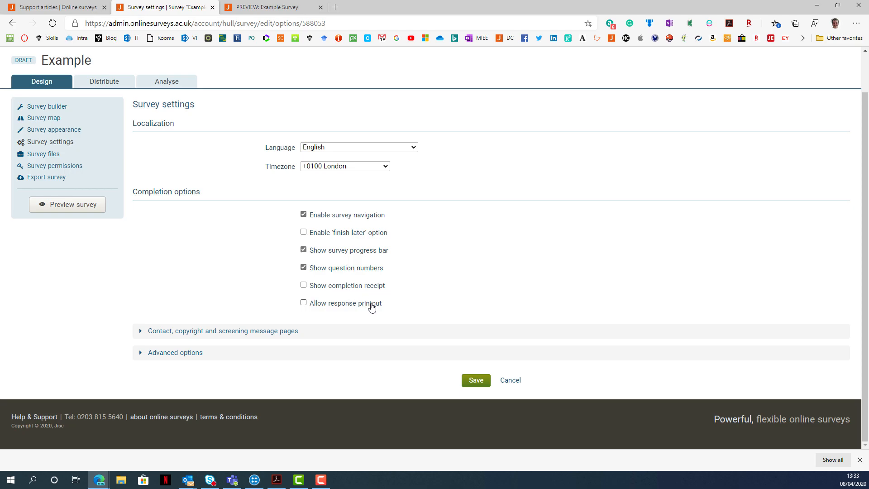
Expand the contact, copyright and screening message settings and the advanced options of the survey to review them.
click(220, 331)
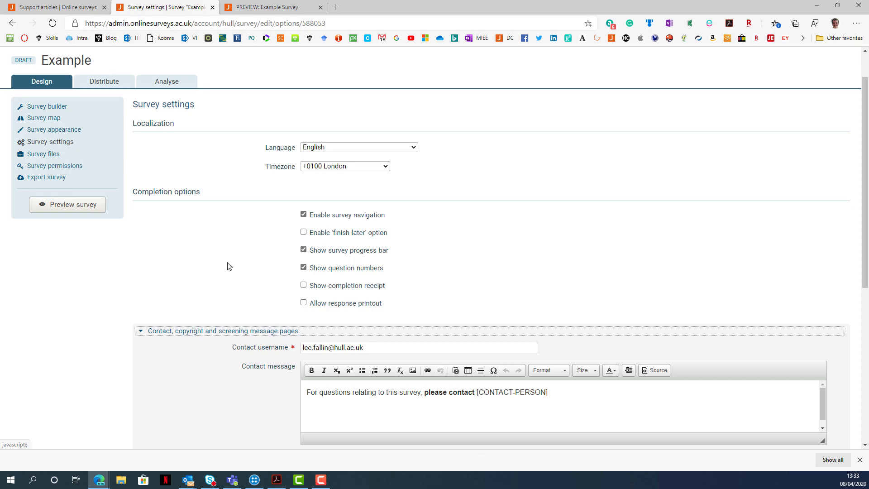
scroll(227, 266, down, 3)
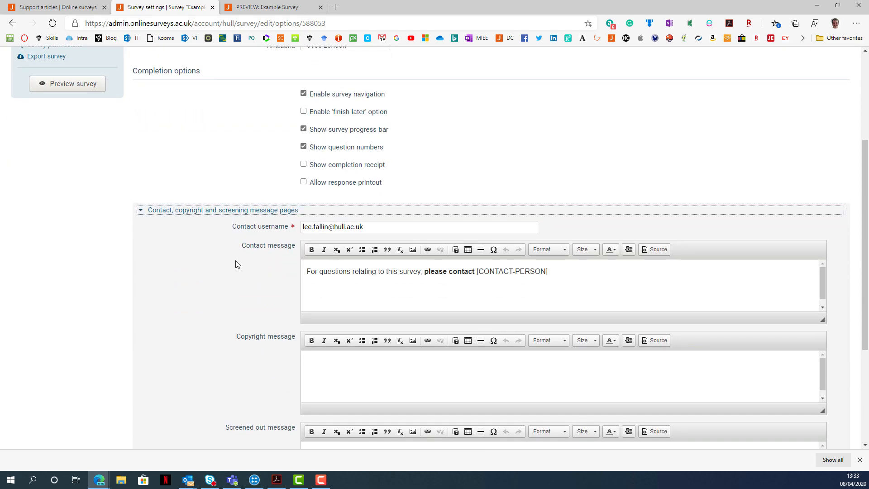
scroll(298, 294, down, 1)
scroll(298, 294, down, 3)
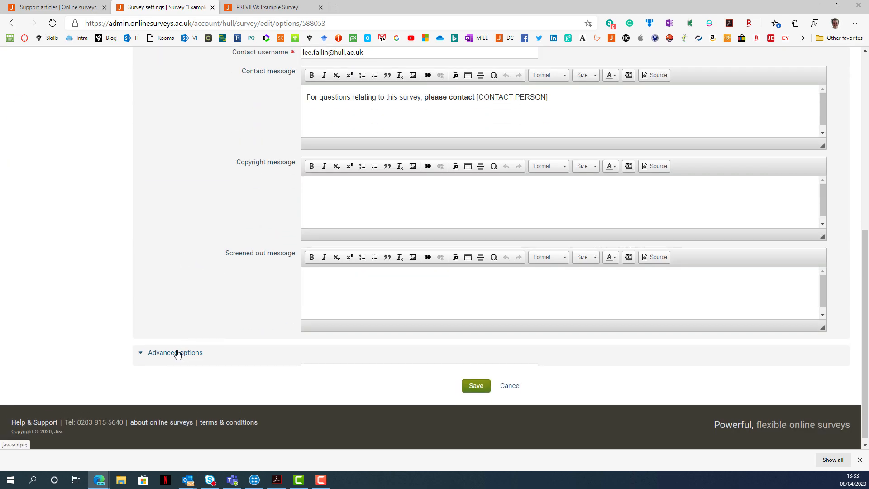
click(177, 354)
scroll(192, 263, down, 1)
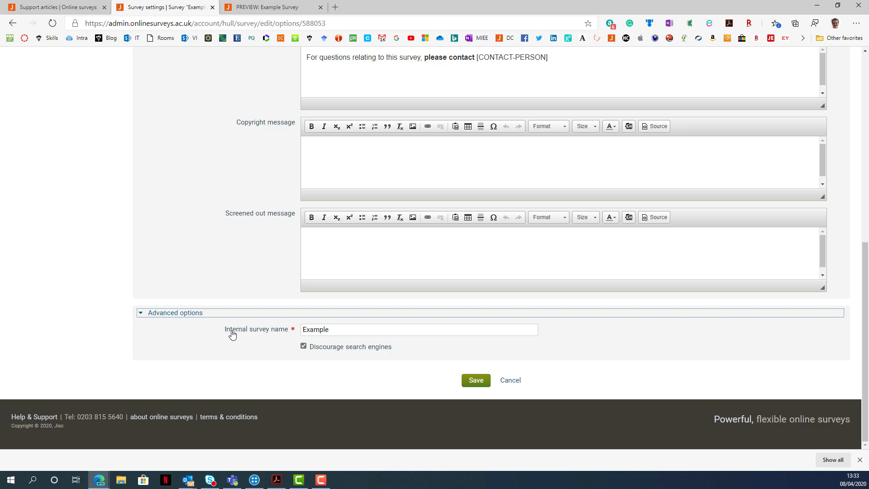
scroll(213, 298, up, 9)
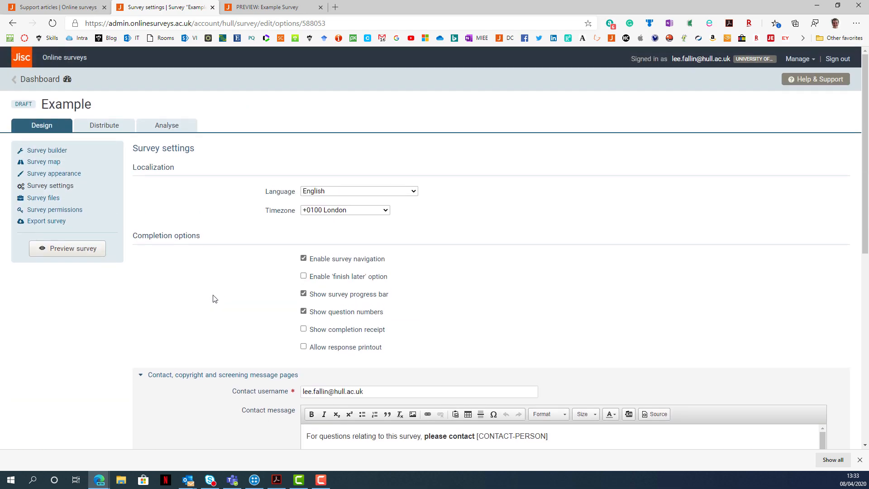
Preview the Example survey, select the consent answer and page between Page 1 and the Questions page.
click(71, 257)
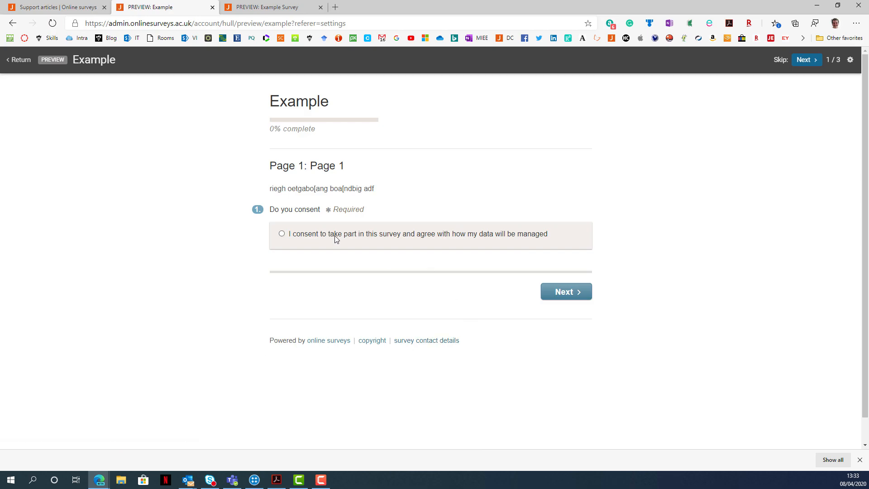
click(563, 293)
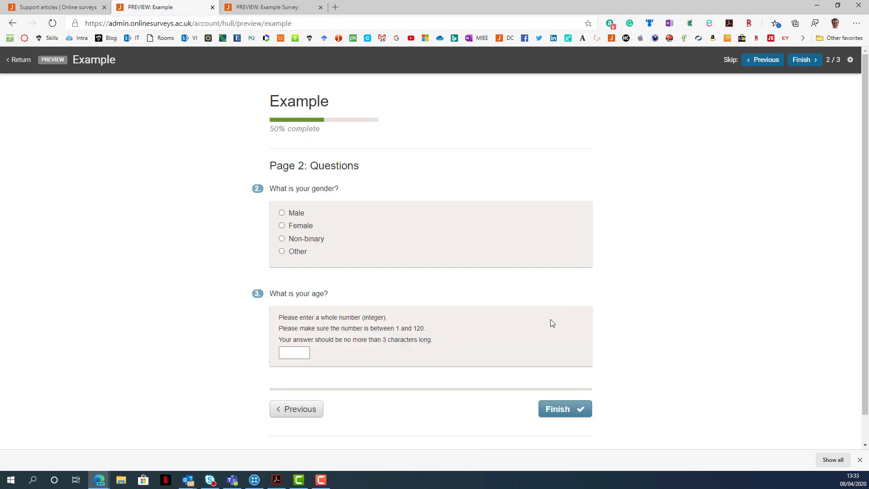
click(281, 412)
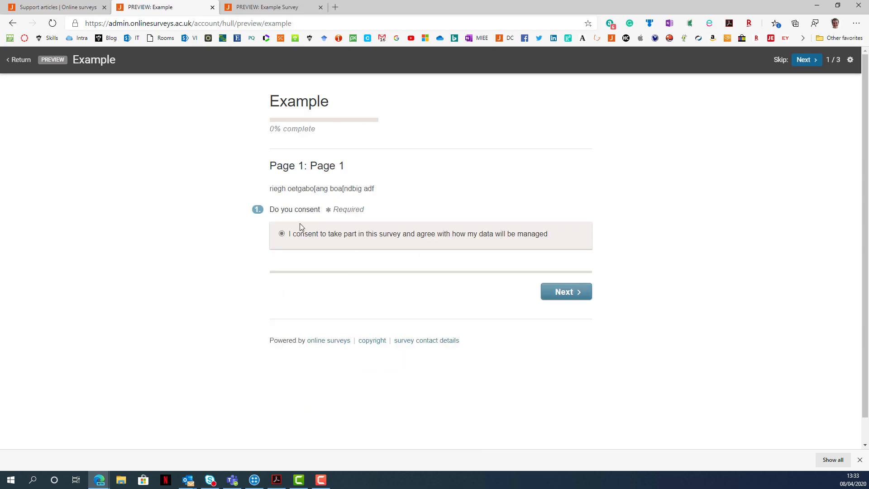
click(566, 294)
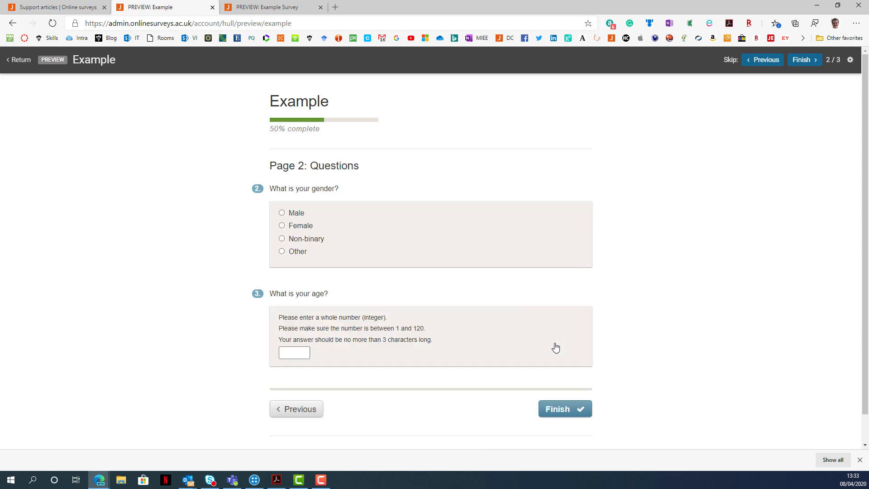
Use the preview's skip navigation to move back and forth between the survey pages, finishing on Page 1.
click(774, 61)
click(804, 62)
click(774, 64)
click(807, 61)
click(764, 62)
click(799, 63)
click(308, 410)
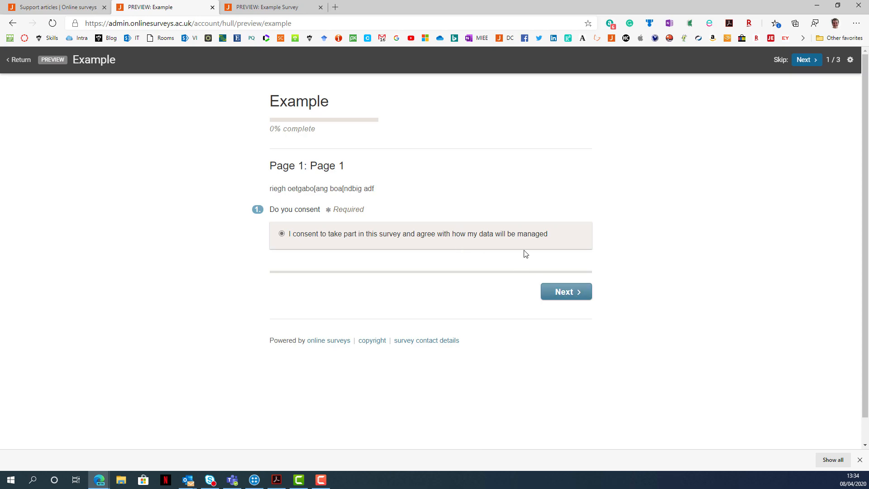
Restart the preview, try to continue without consenting, skip to the Questions page and return to the survey settings.
click(22, 60)
click(86, 249)
click(580, 290)
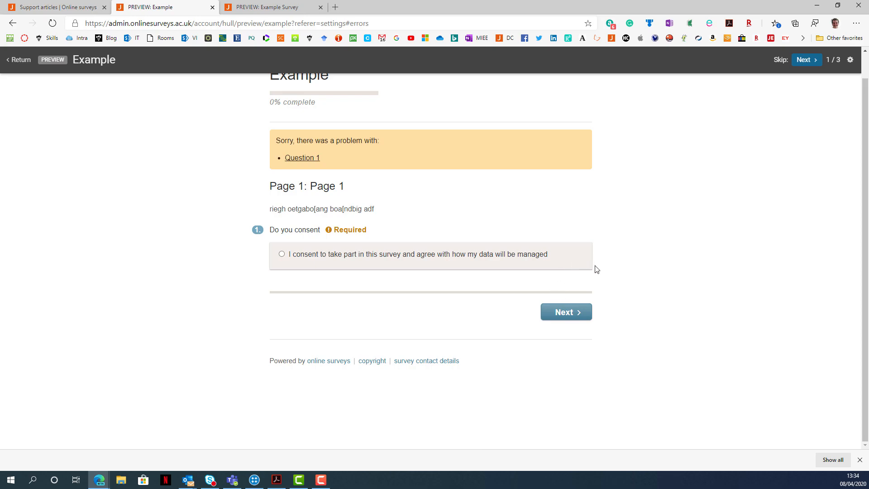
click(805, 61)
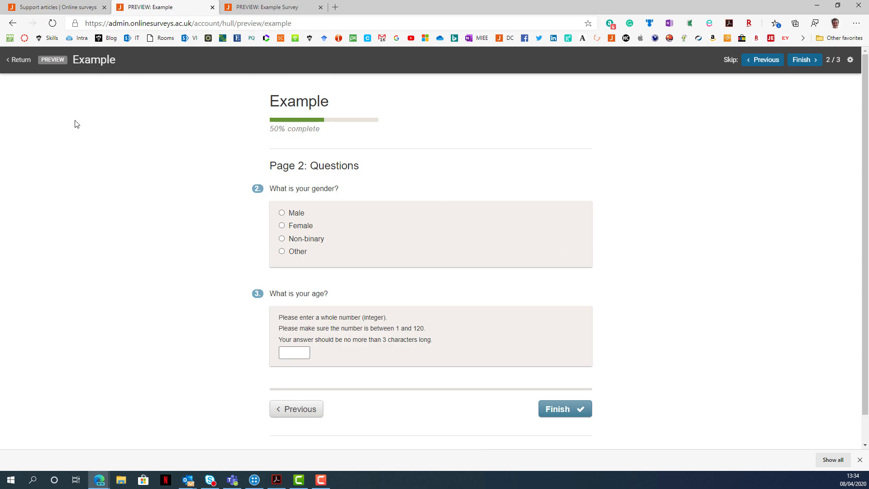
click(20, 60)
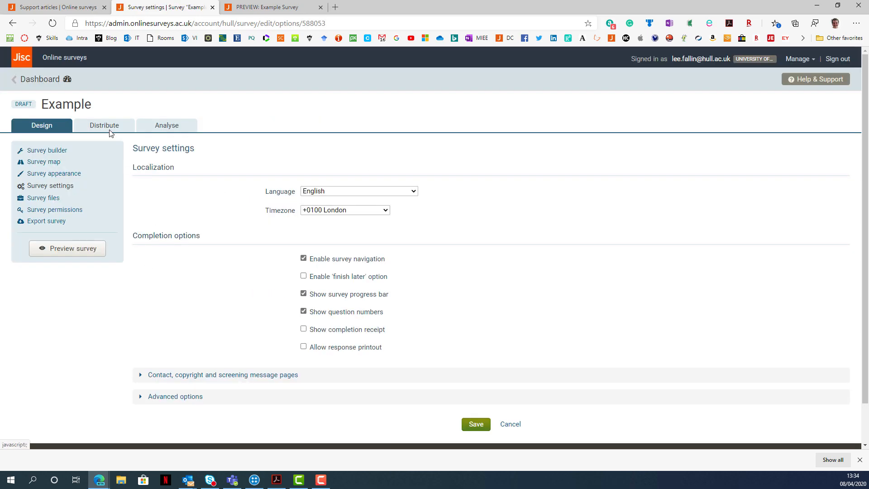
Open the survey's distribution launchpad and its distribution settings to examine the dates, public name and short name URL.
click(105, 126)
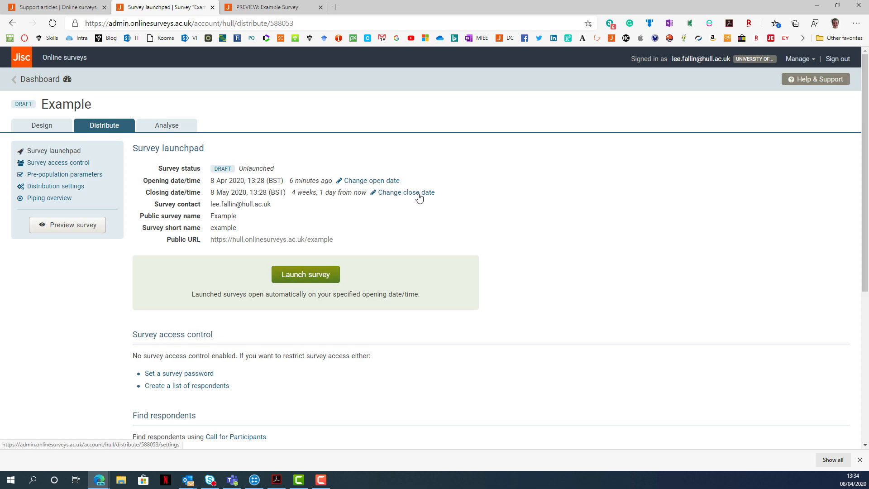
click(77, 187)
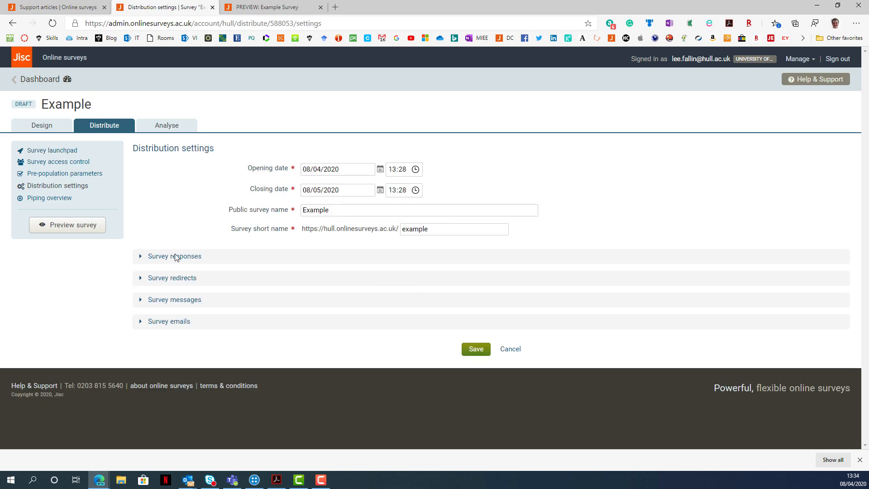
drag(306, 228, 397, 228)
click(433, 229)
Expand the survey responses settings and examine the expected responses, maximum responses and email notification options.
click(168, 257)
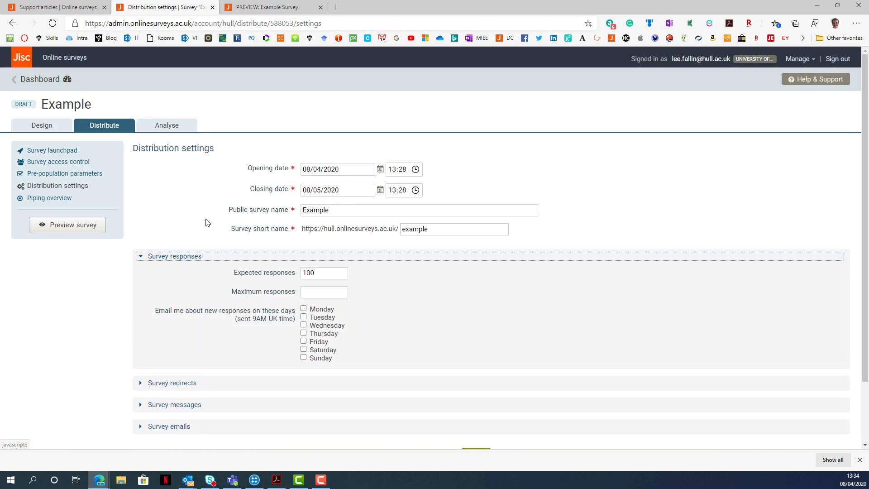
scroll(304, 247, down, 1)
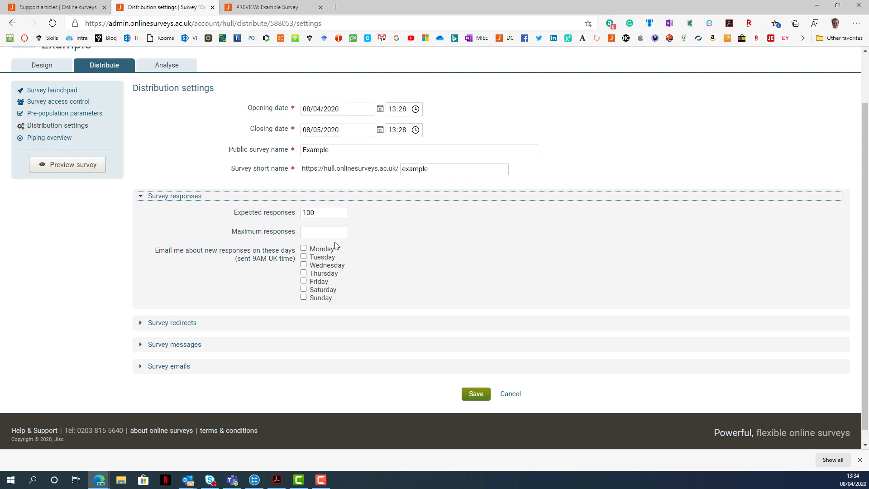
click(338, 235)
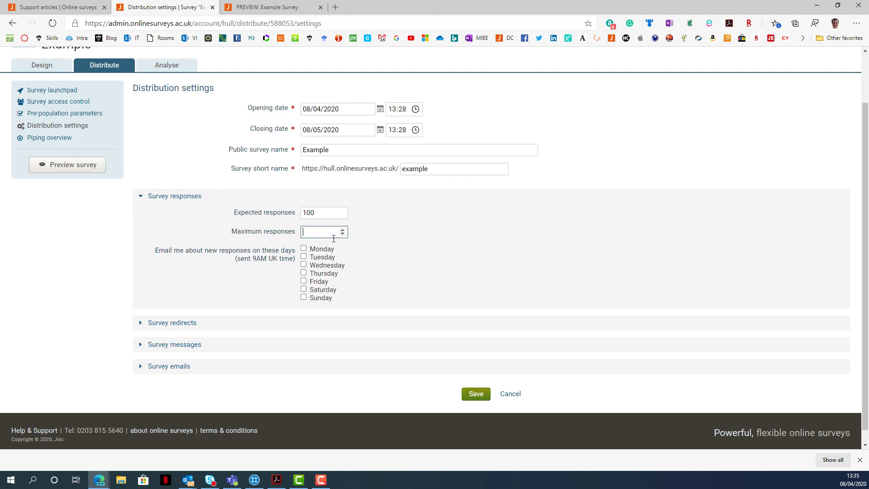
Expand the survey redirects settings and examine the early and late response redirect fields.
click(321, 213)
click(175, 326)
scroll(175, 325, down, 2)
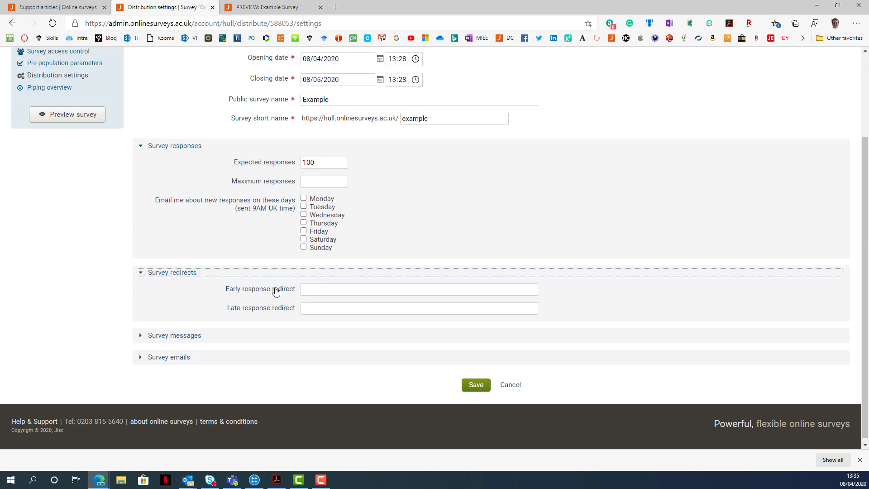
click(311, 292)
click(314, 308)
click(321, 290)
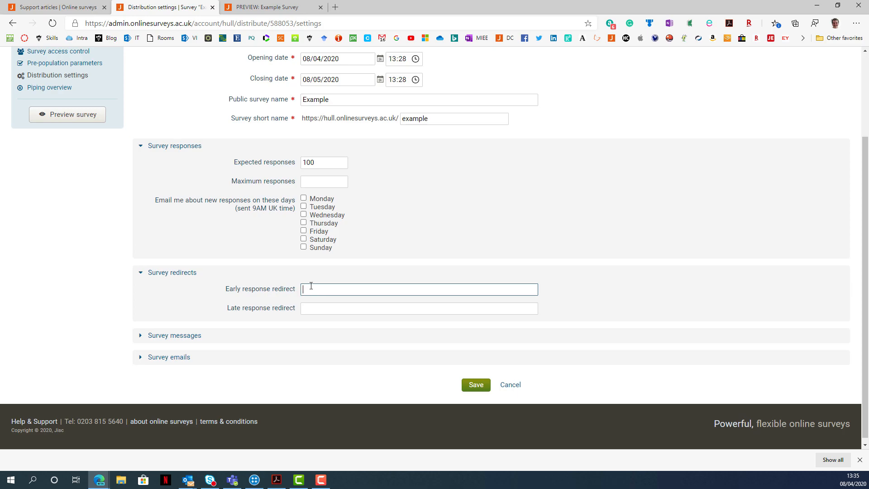
click(307, 308)
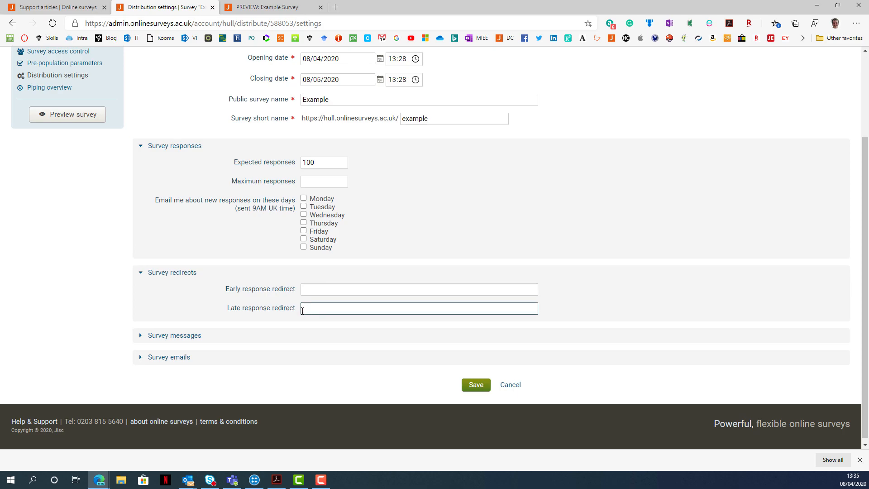
Expand the survey messages settings and examine the login page, not open yet and survey closed messages.
click(190, 336)
scroll(239, 240, down, 6)
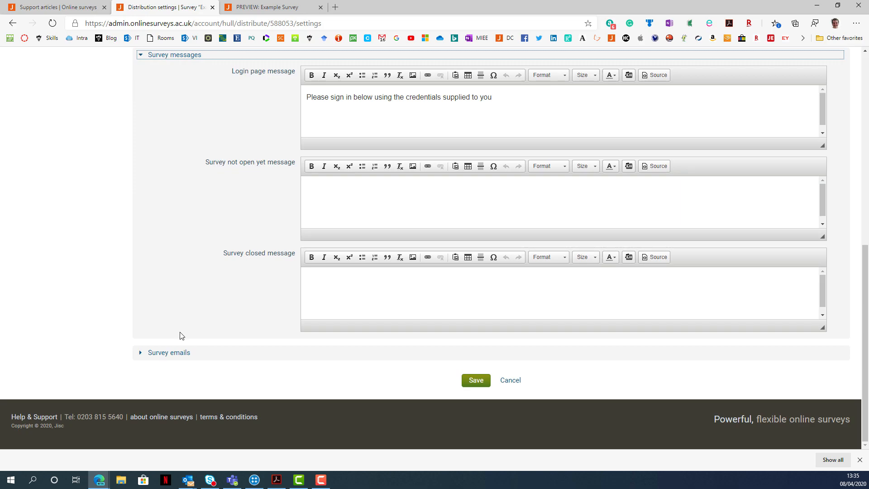
scroll(231, 230, up, 3)
scroll(231, 232, up, 6)
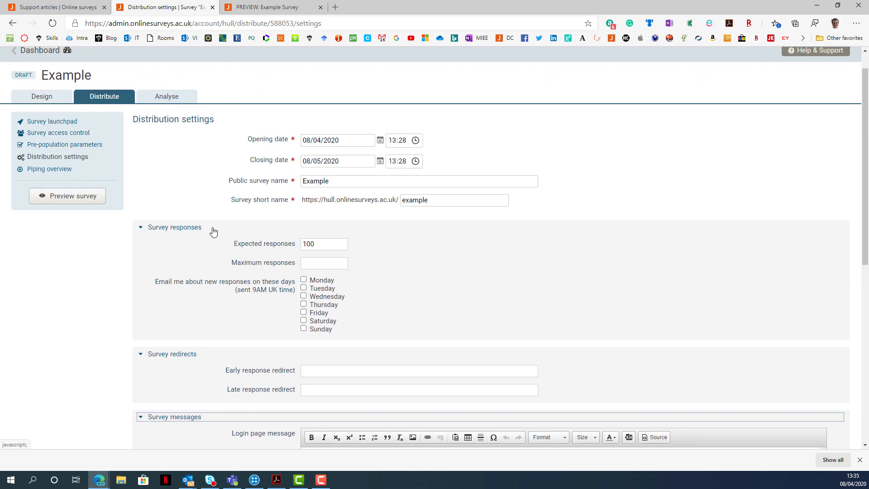
Return to the Example survey's launchpad and examine the launch option and public URL.
click(58, 121)
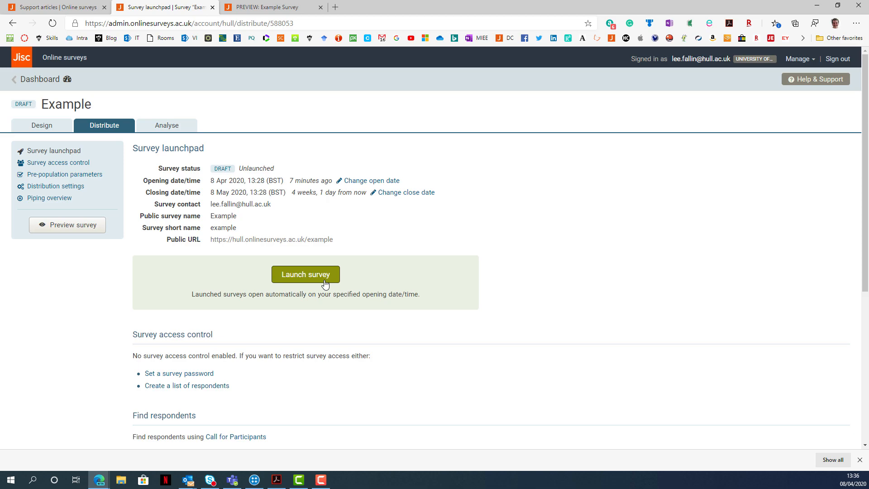
drag(339, 241, 213, 245)
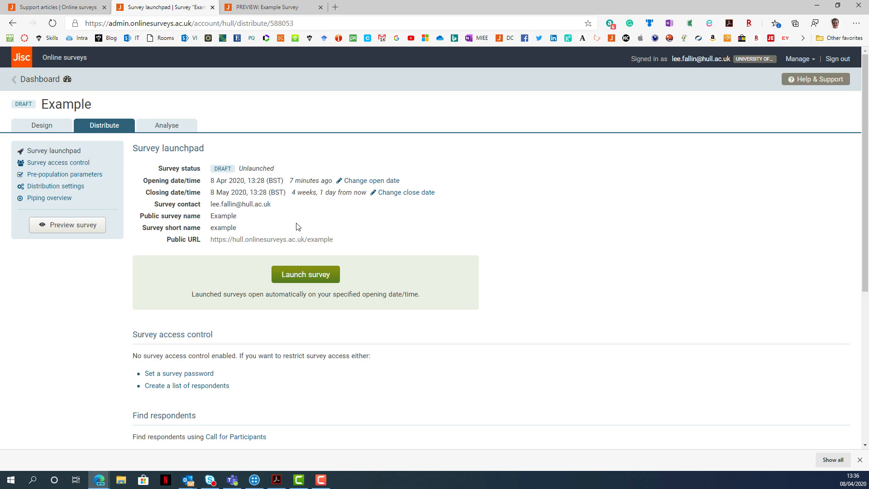
Go back to the dashboard and set the survey list to show 25 results per page.
click(55, 84)
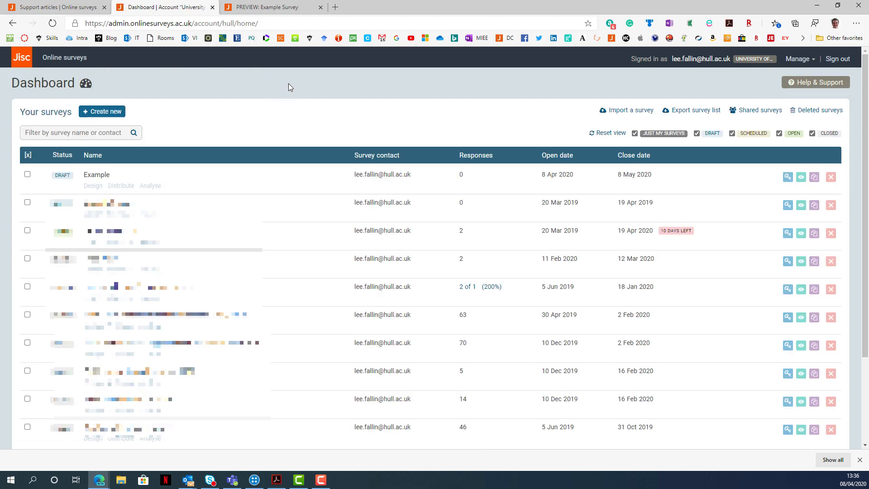
scroll(289, 84, down, 1)
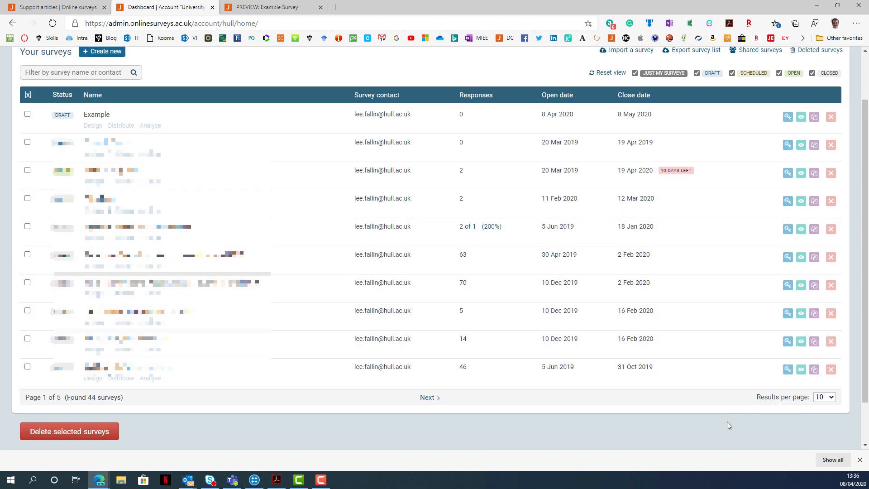
scroll(594, 407, down, 1)
click(824, 346)
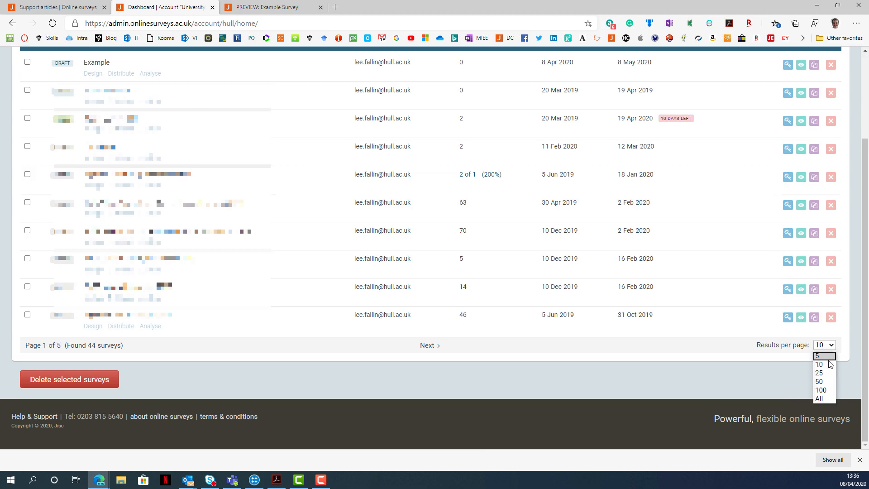
click(823, 367)
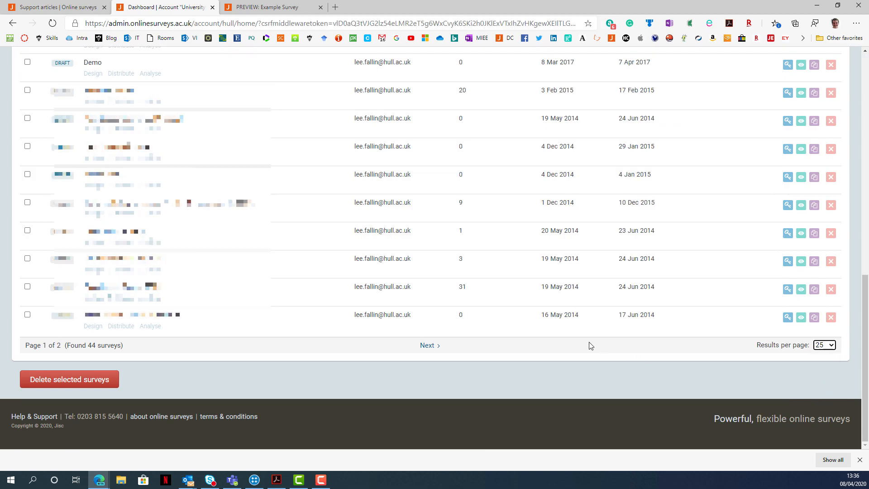
Open the analysis of the closed Spotlight Survey and examine its response charts and free-text answers.
scroll(590, 345, up, 5)
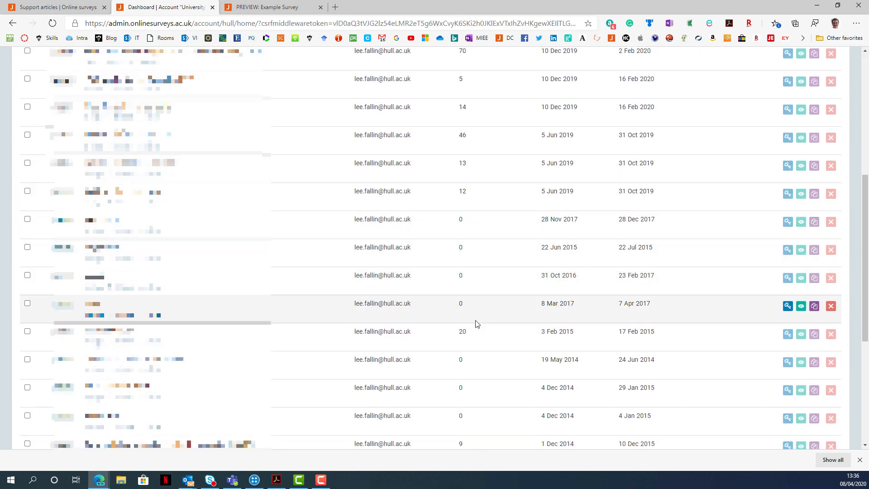
click(147, 342)
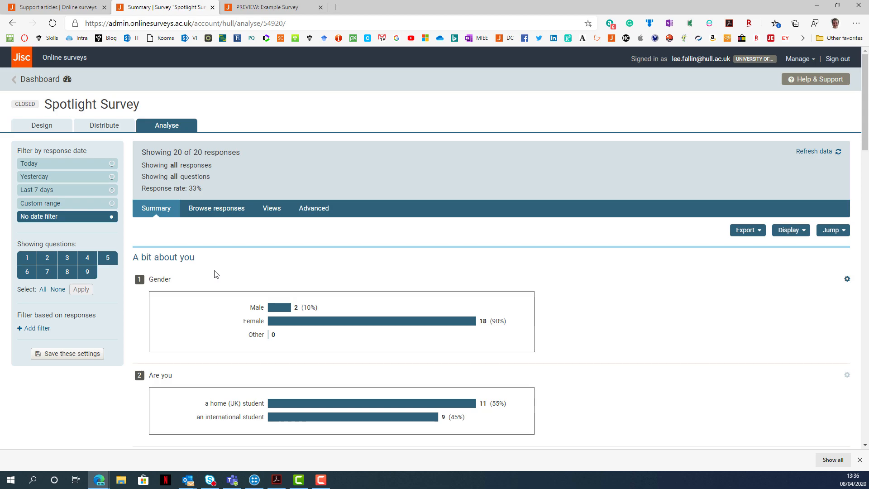
scroll(229, 269, down, 1)
scroll(257, 241, down, 5)
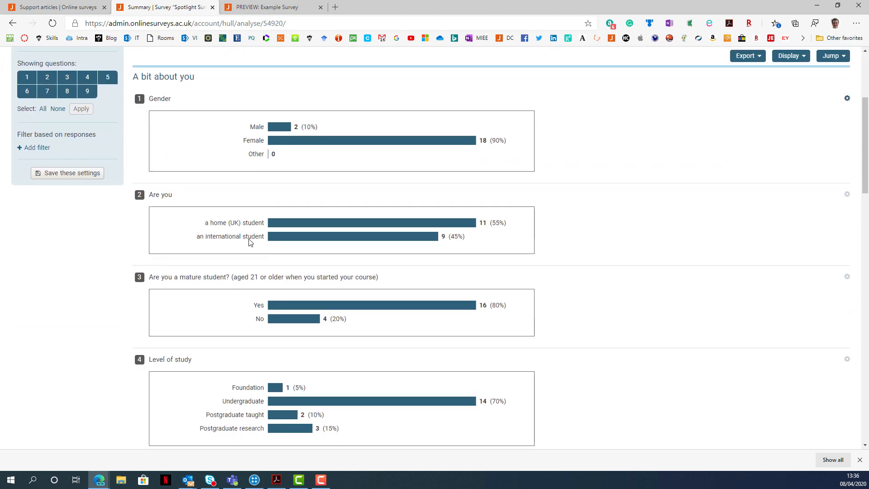
scroll(251, 244, down, 14)
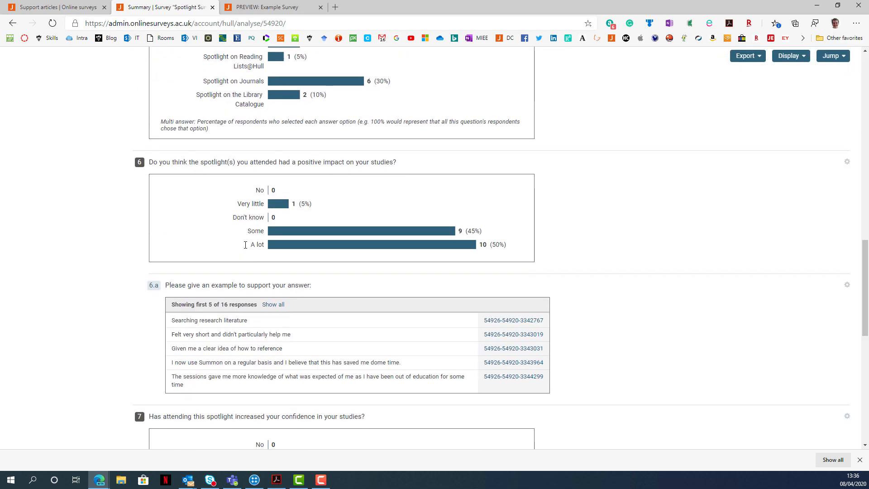
scroll(245, 244, down, 6)
scroll(245, 246, up, 7)
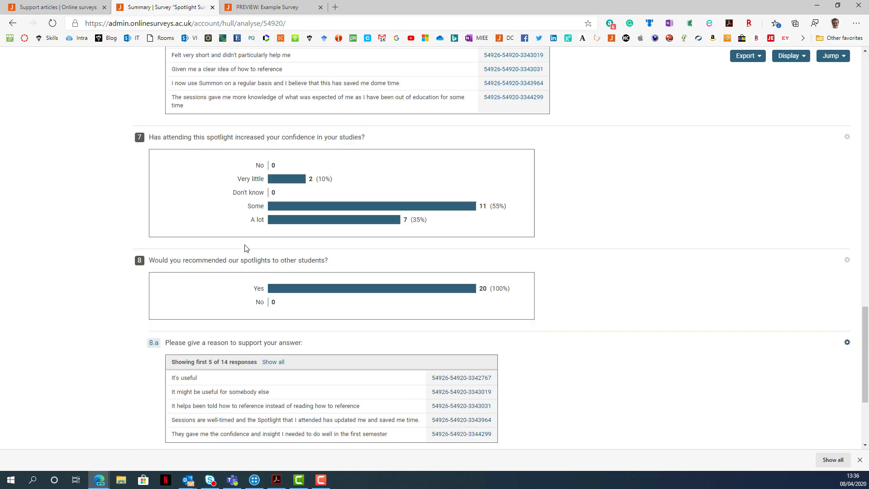
scroll(244, 248, up, 18)
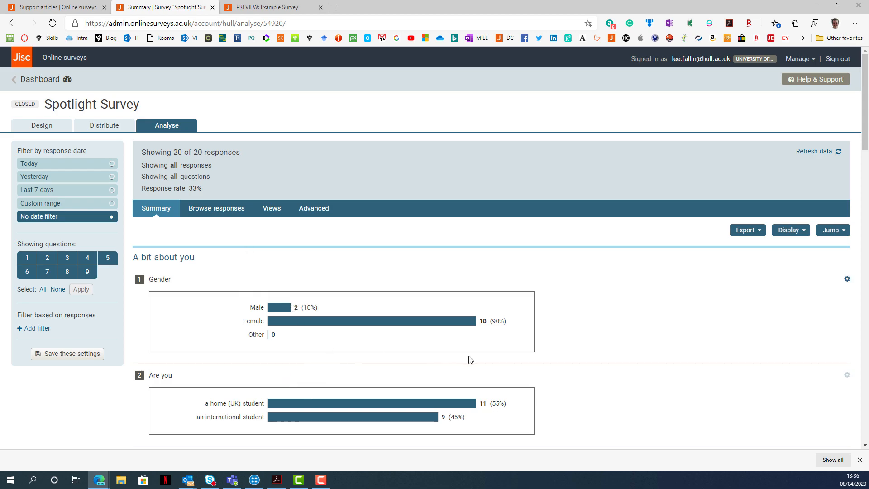
Open the Spotlight Survey's response data export and examine the customisation options and available file formats.
click(753, 235)
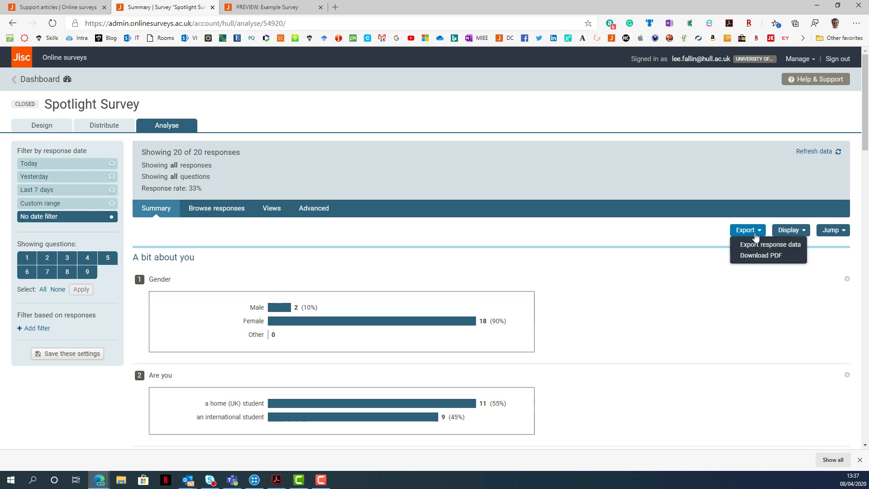
click(788, 248)
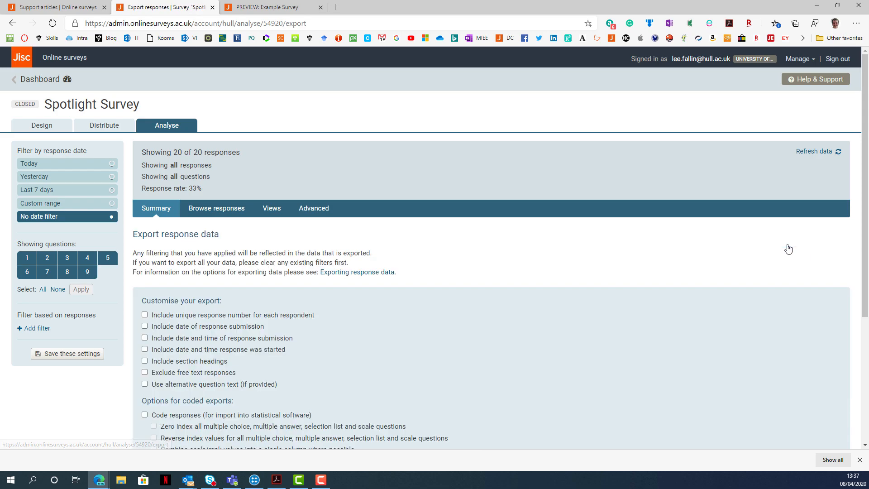
scroll(782, 246, down, 3)
click(297, 367)
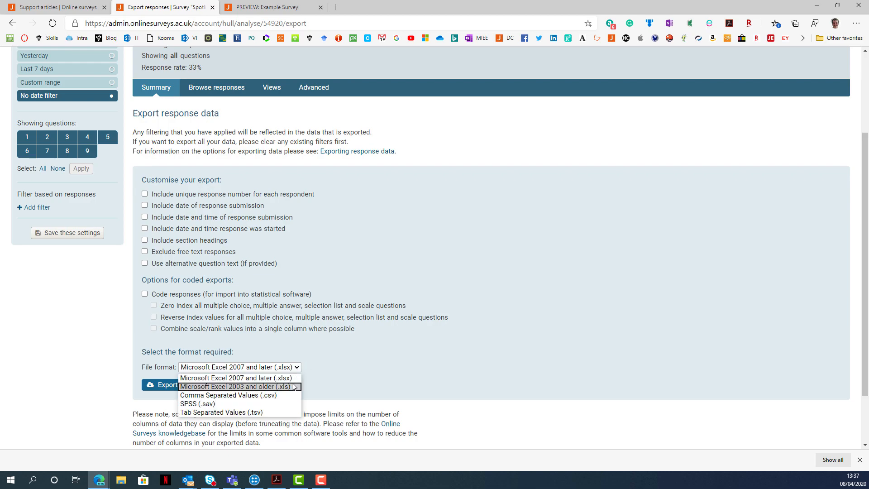
click(346, 371)
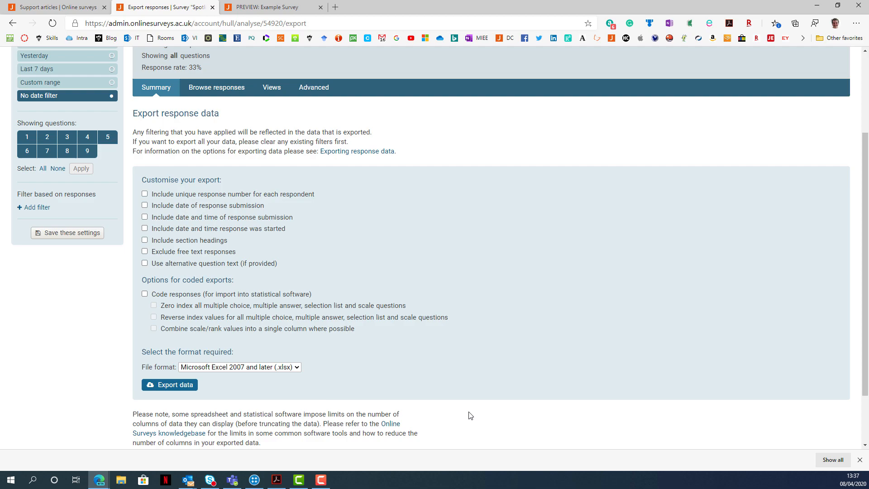
scroll(422, 303, up, 3)
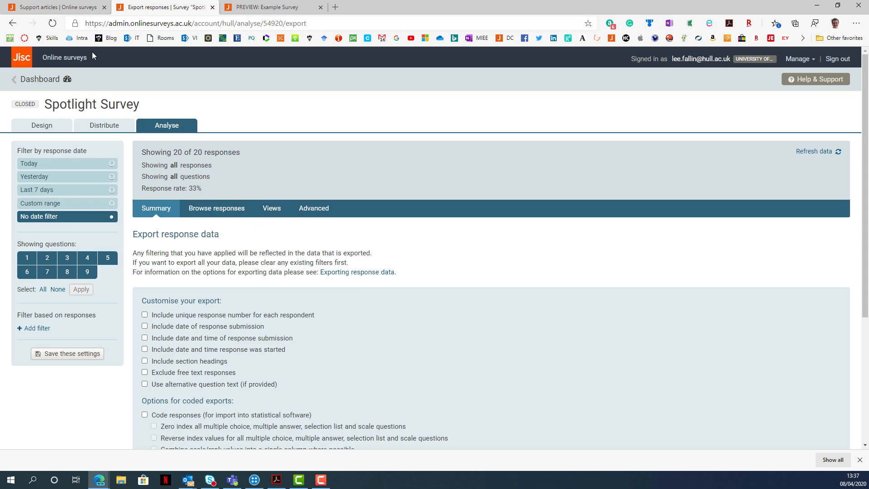
Switch to the Online surveys support articles and read through the Creating a new survey article.
click(76, 12)
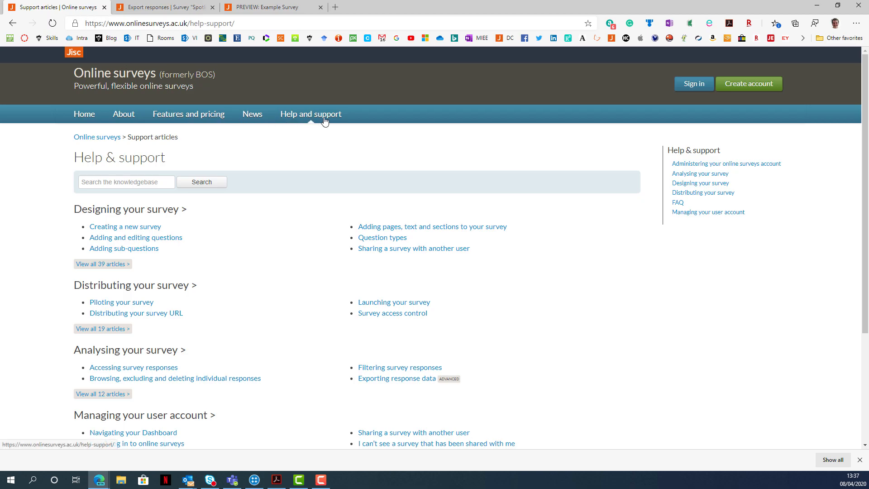
click(156, 229)
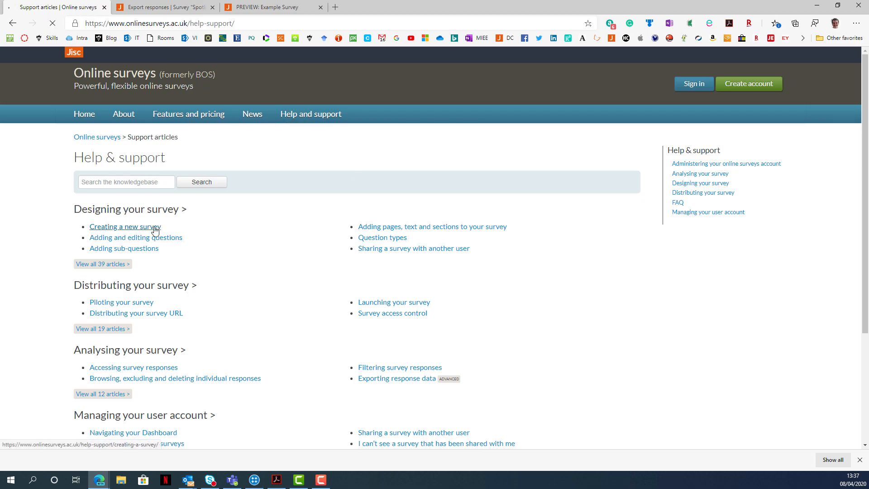
scroll(190, 231, down, 3)
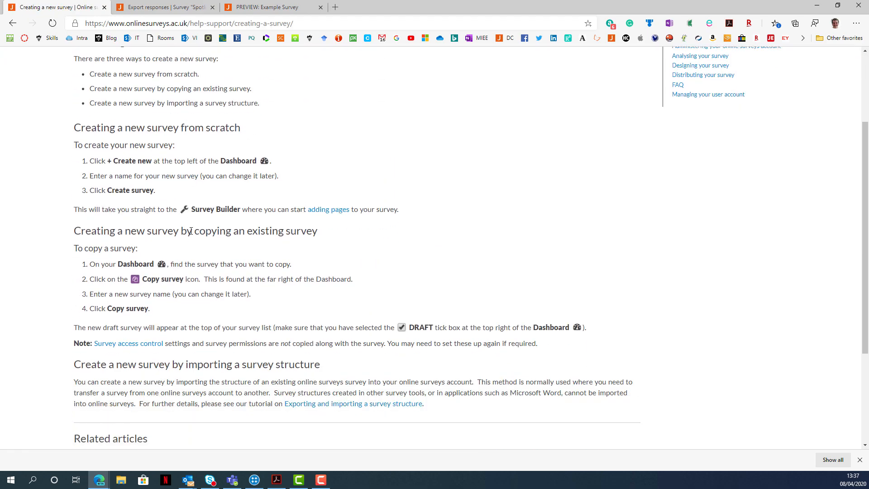
scroll(294, 198, down, 3)
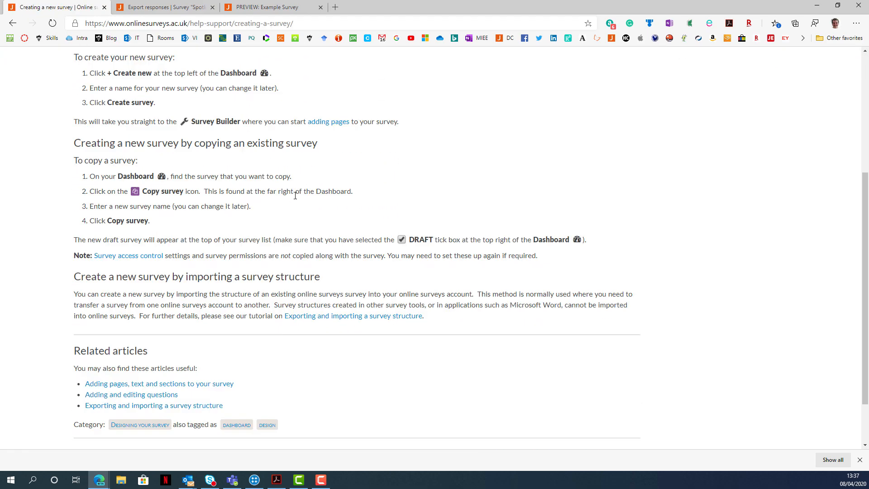
scroll(295, 199, up, 6)
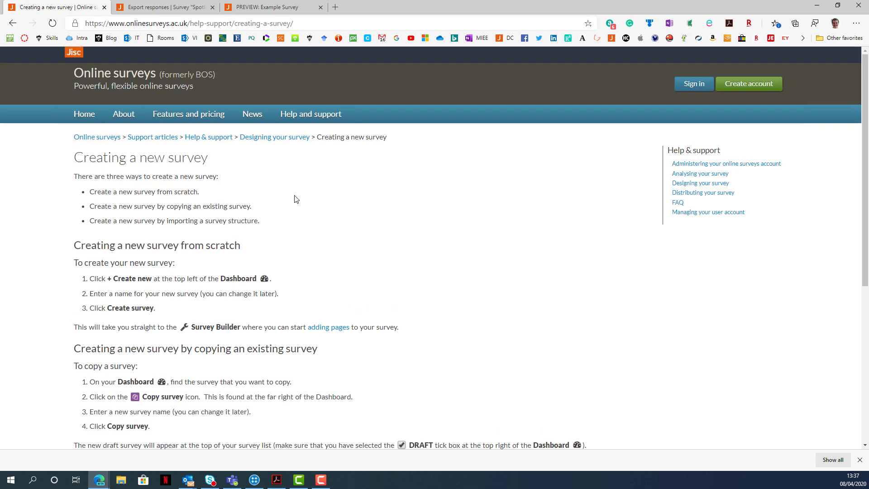